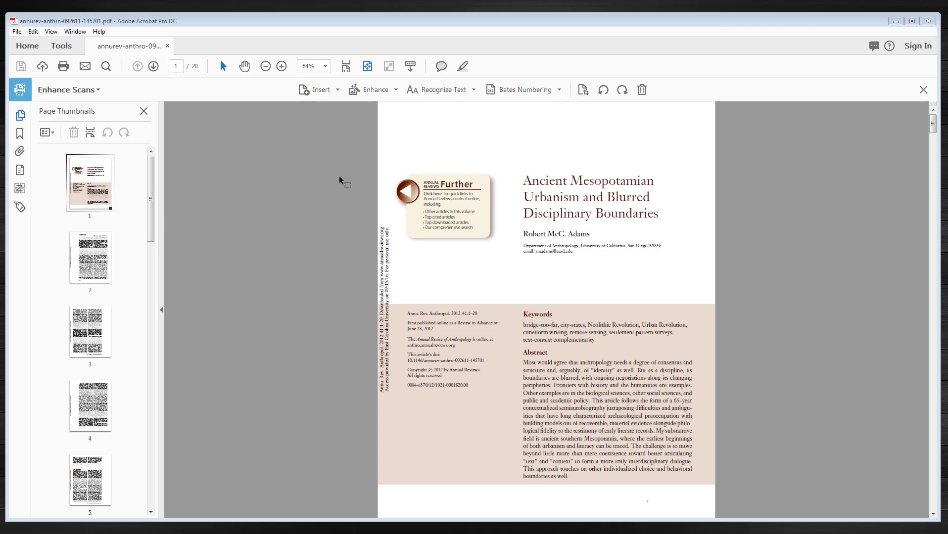
# Check that the Keywords section's text on page 1 can be selected, and display the document's tags
pyautogui.moveTo(522, 313); pyautogui.dragTo(585, 341)
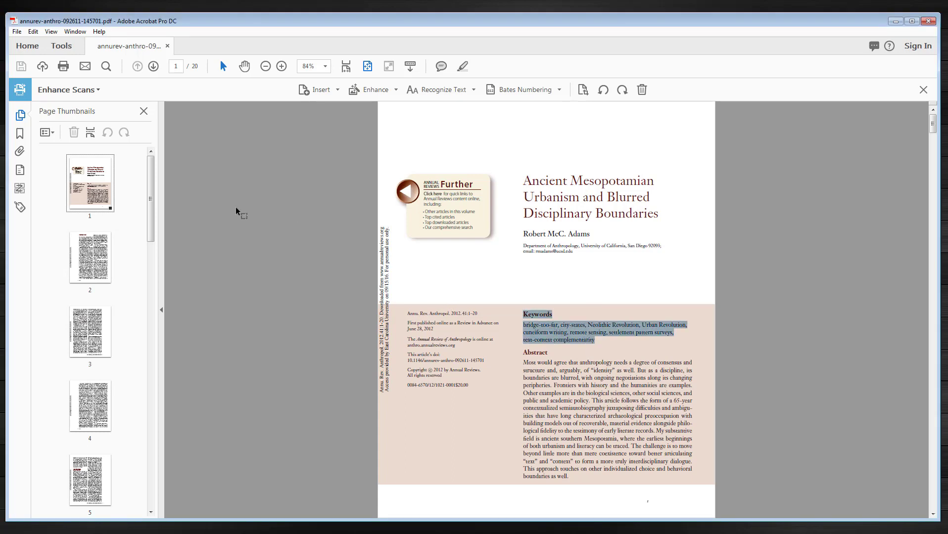
pyautogui.click(20, 207)
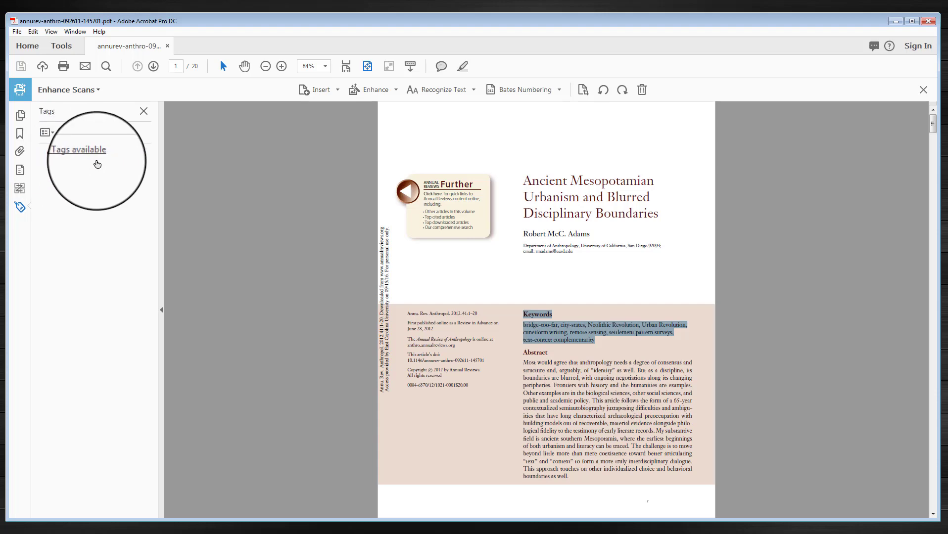
# Automatically tag the whole document with the Accessibility tool's Autotag Document command
pyautogui.click(62, 46)
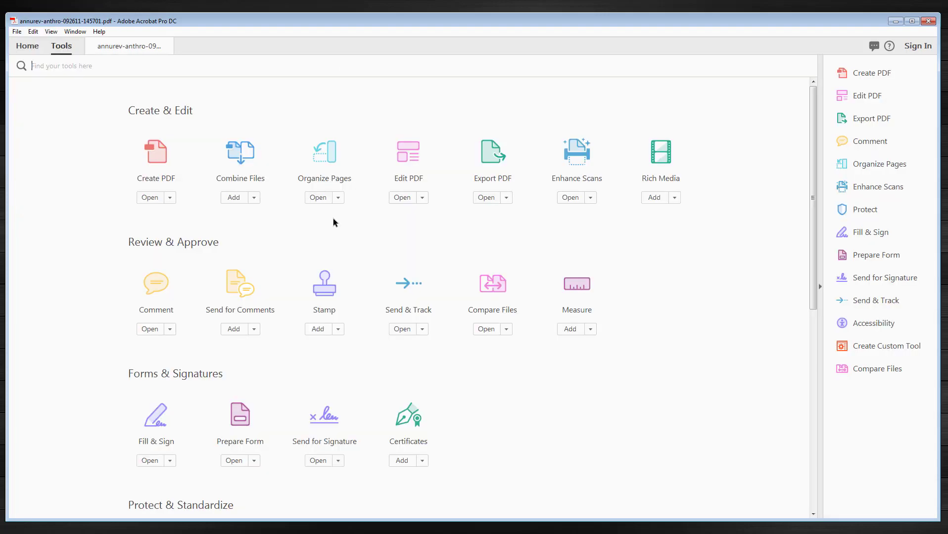
pyautogui.scroll(-3, 563, 380)
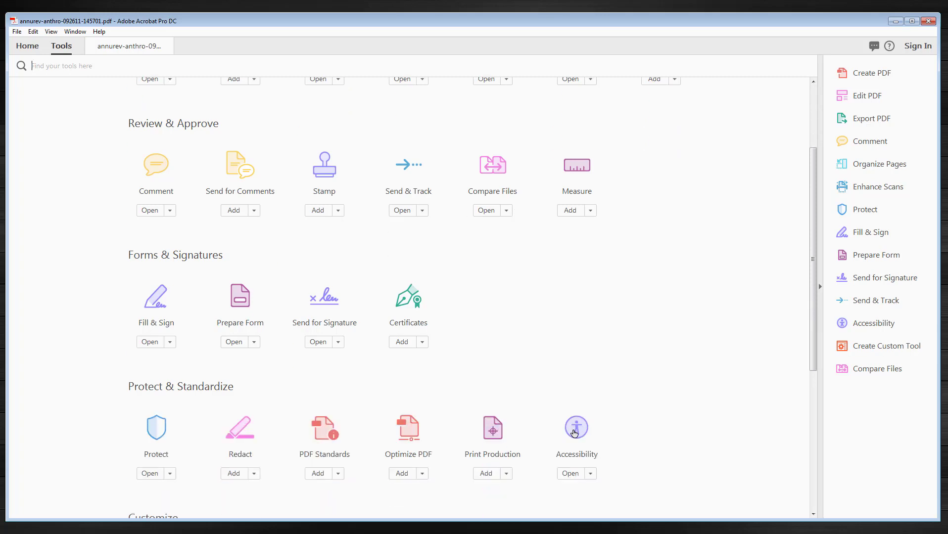
pyautogui.click(574, 428)
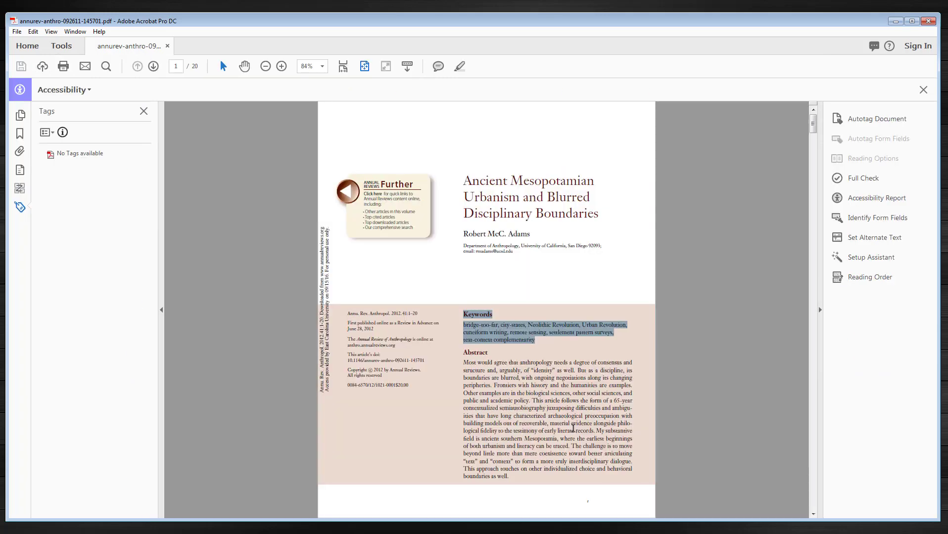
pyautogui.click(858, 121)
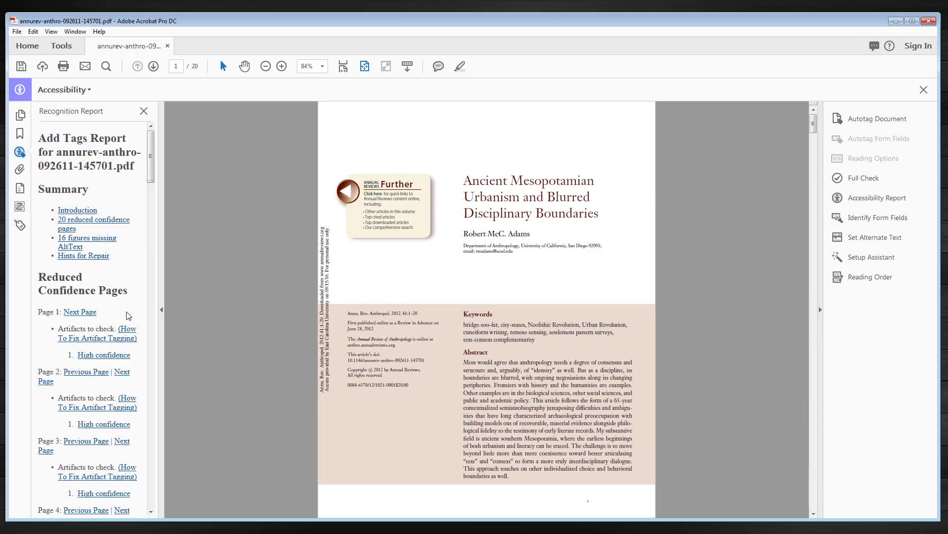
# Display the document's tag tree, expand its root and look through the list of generated tags
pyautogui.click(20, 226)
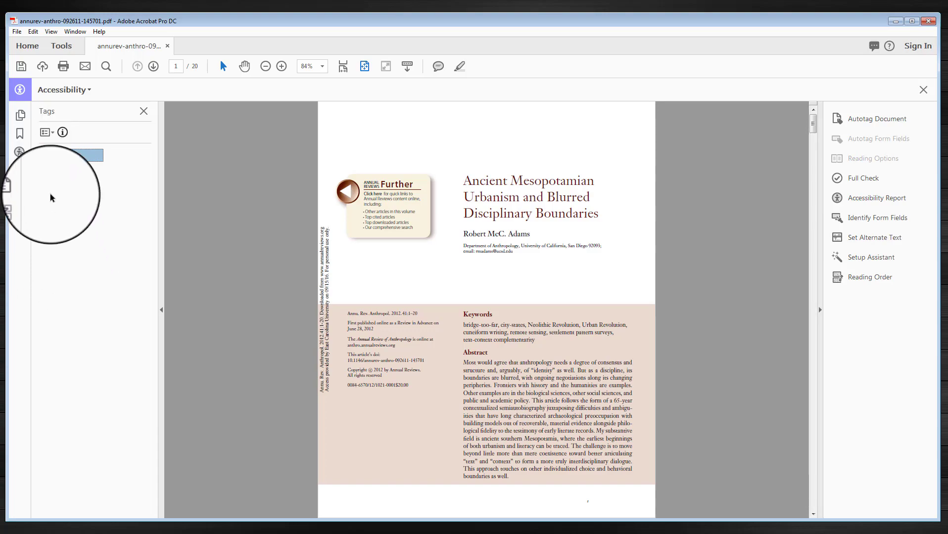
pyautogui.click(39, 155)
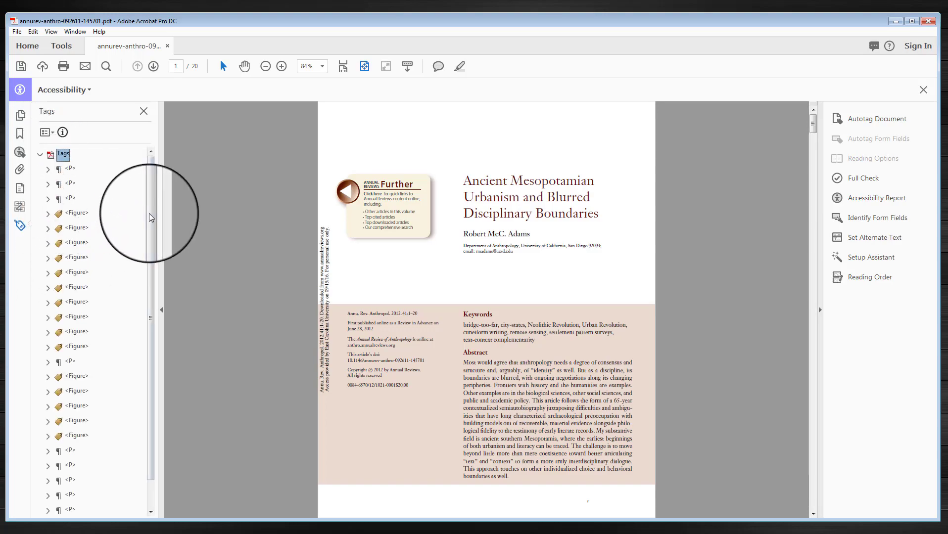
pyautogui.moveTo(151, 216); pyautogui.dragTo(160, 272)
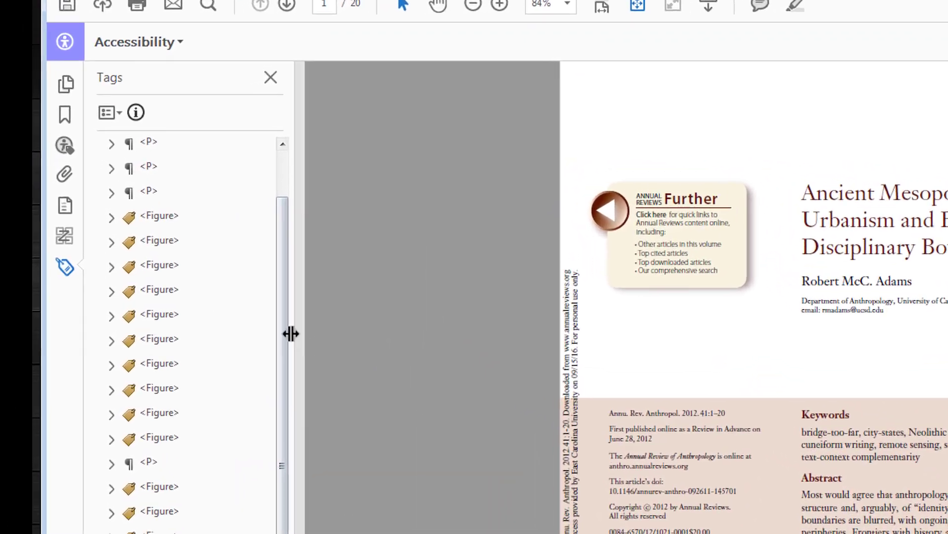
pyautogui.moveTo(280, 232); pyautogui.dragTo(325, 182)
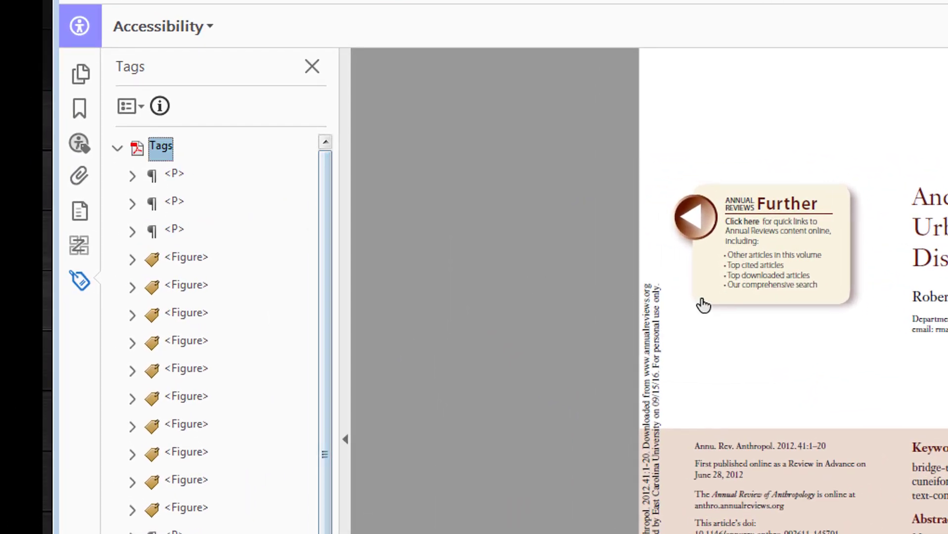
# Check which page content the individual paragraph and figure tags cover, comparing them with the article's body text
pyautogui.click(174, 177)
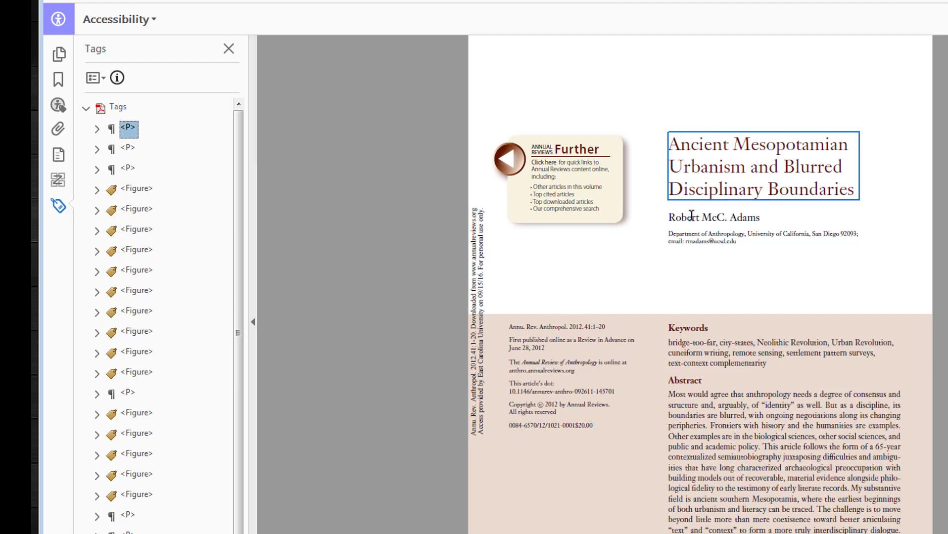
pyautogui.click(127, 150)
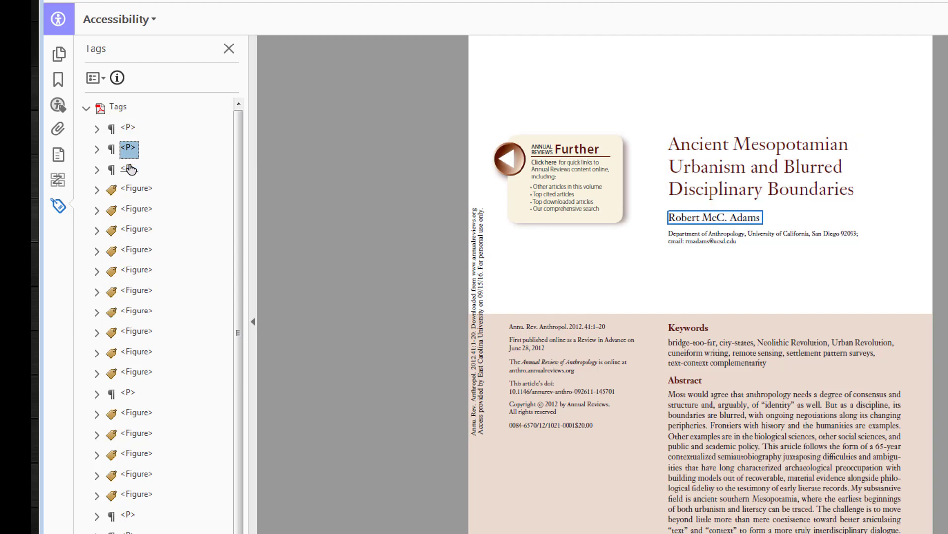
pyautogui.click(129, 169)
pyautogui.click(136, 192)
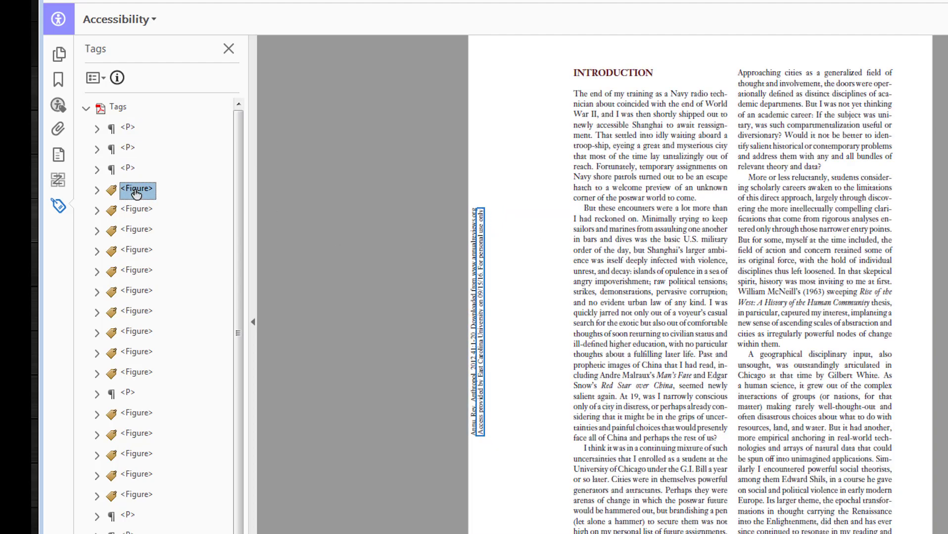
pyautogui.click(136, 211)
pyautogui.click(139, 233)
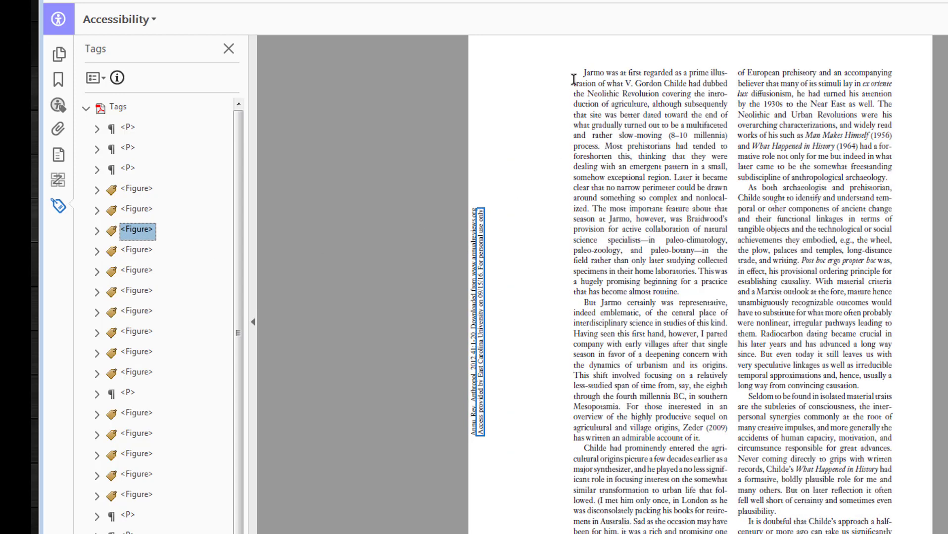
pyautogui.moveTo(574, 79); pyautogui.dragTo(664, 335)
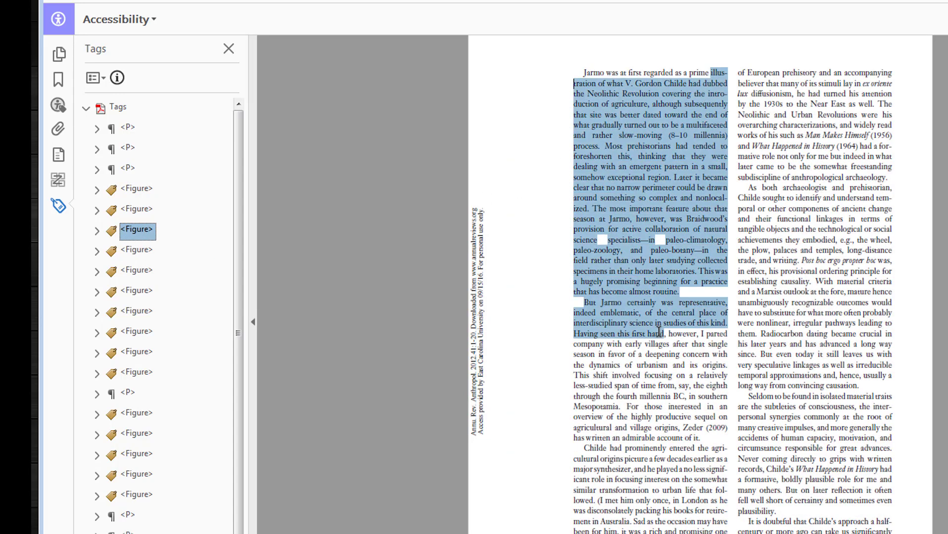
pyautogui.click(128, 517)
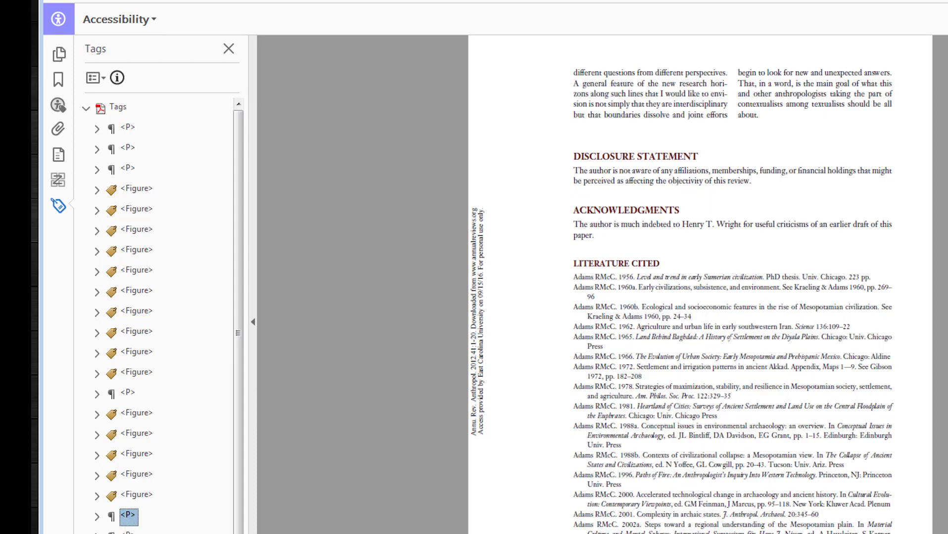
pyautogui.click(150, 532)
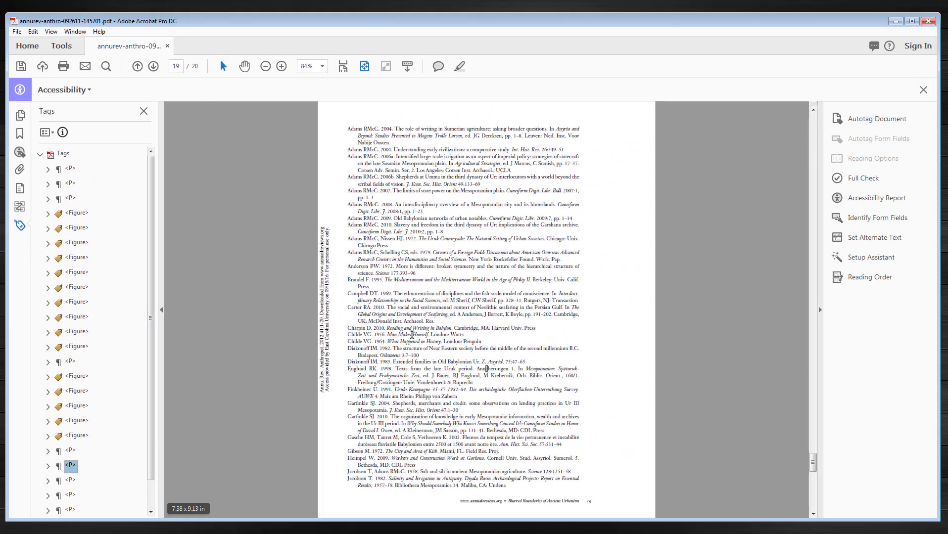
# Revert the PDF to its previously saved version to discard the automatic tags
pyautogui.click(16, 33)
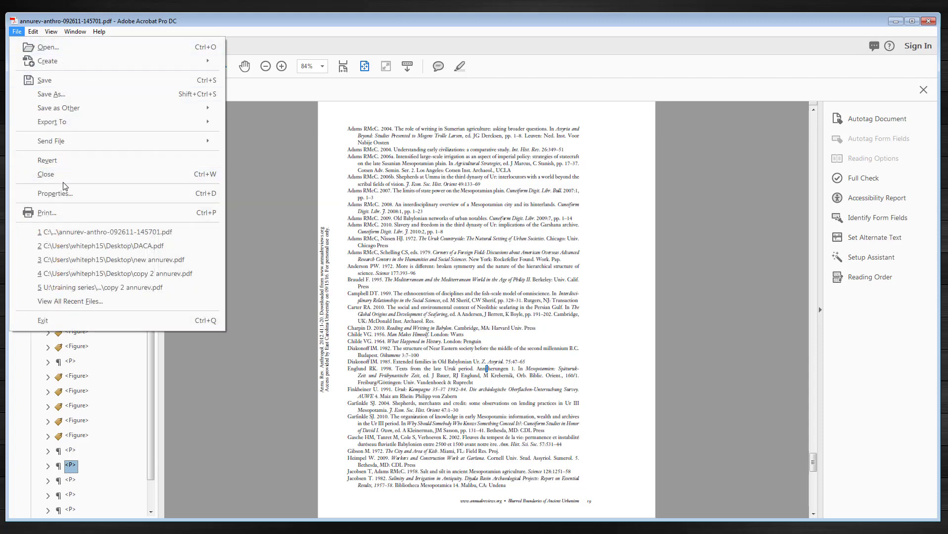
pyautogui.click(59, 162)
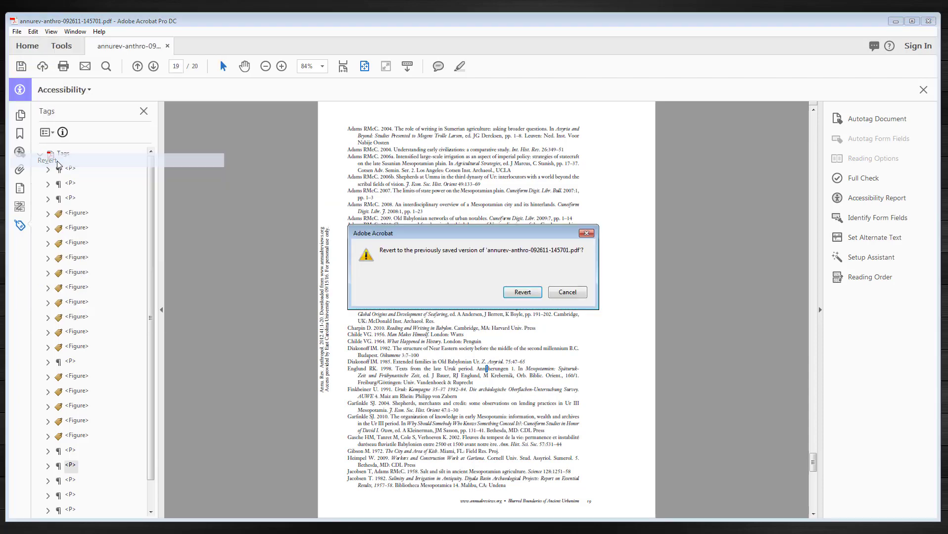
pyautogui.click(523, 291)
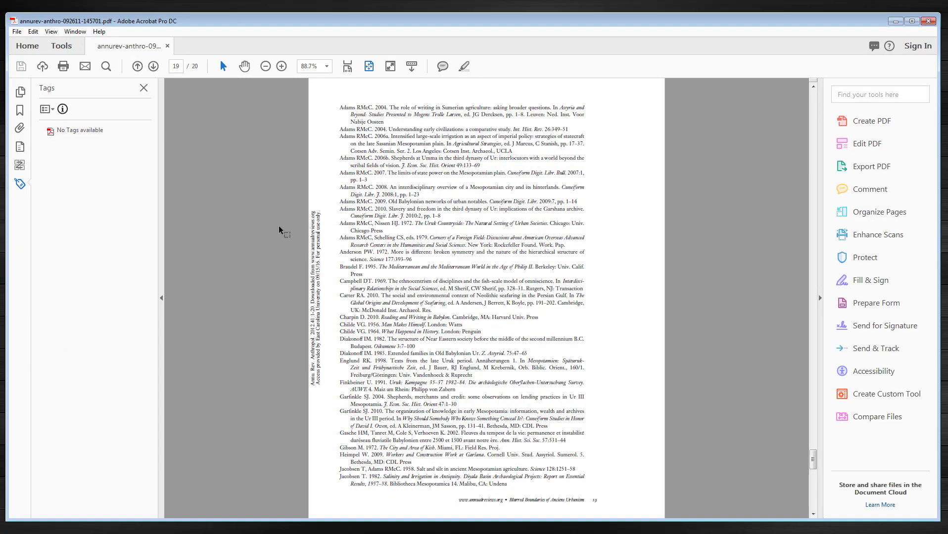
# Return to page 1 and open the Touch Up Reading Order tool, placing it clear of the page content
pyautogui.click(19, 93)
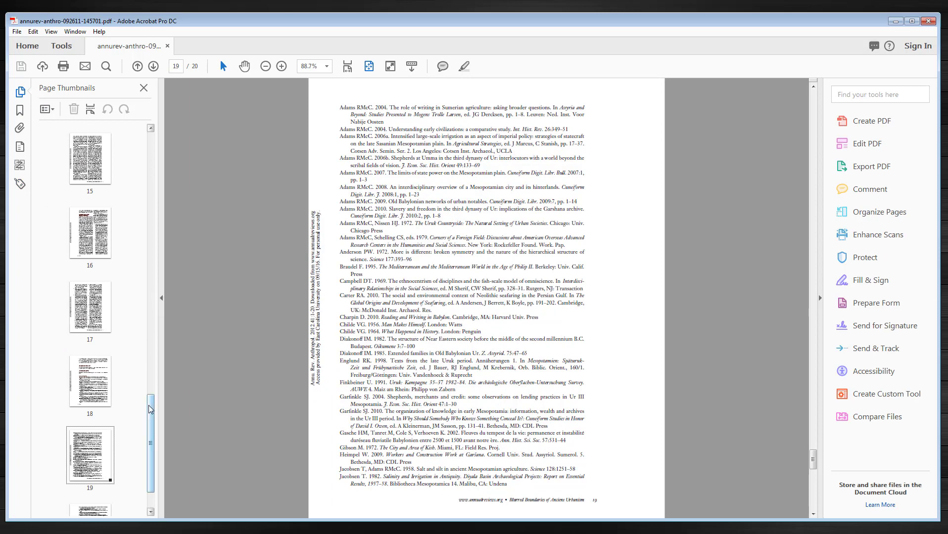
pyautogui.moveTo(150, 408); pyautogui.dragTo(161, 141)
pyautogui.click(90, 159)
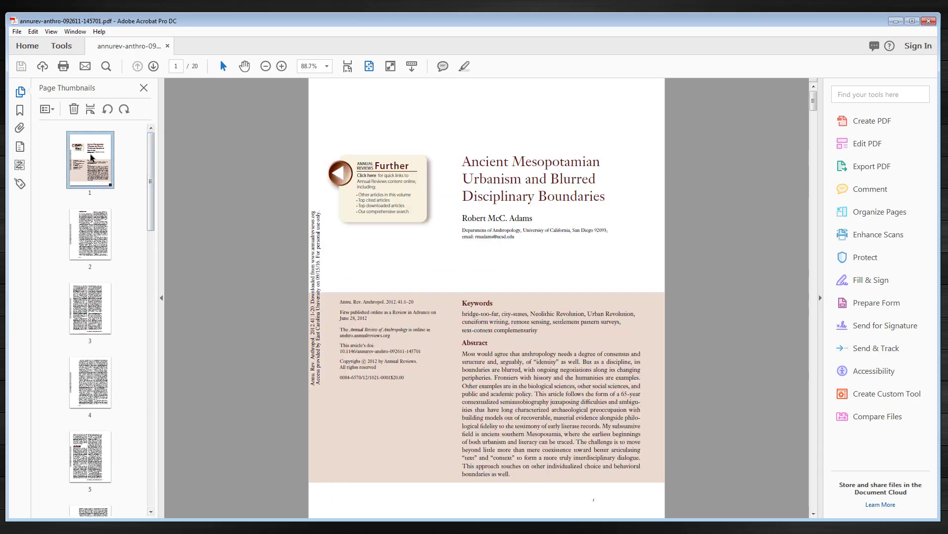
pyautogui.click(20, 165)
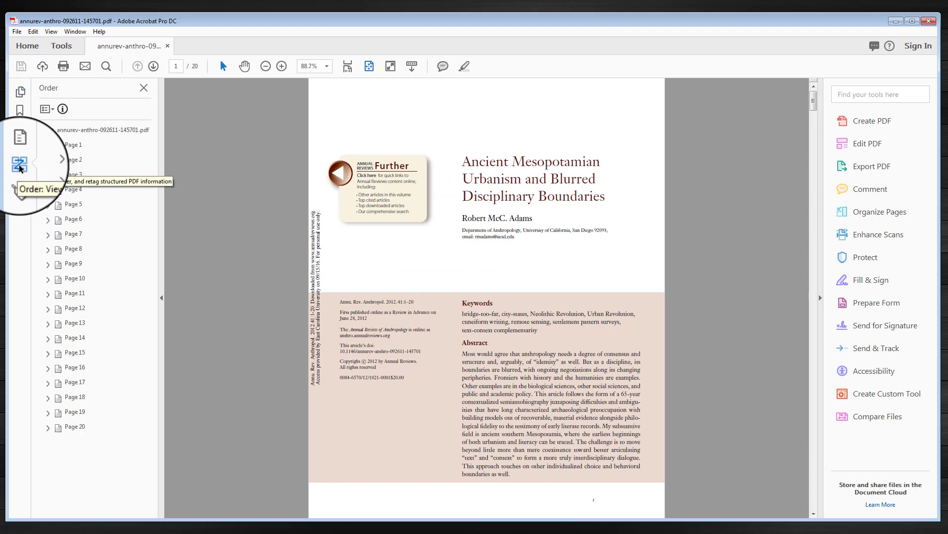
pyautogui.click(40, 106)
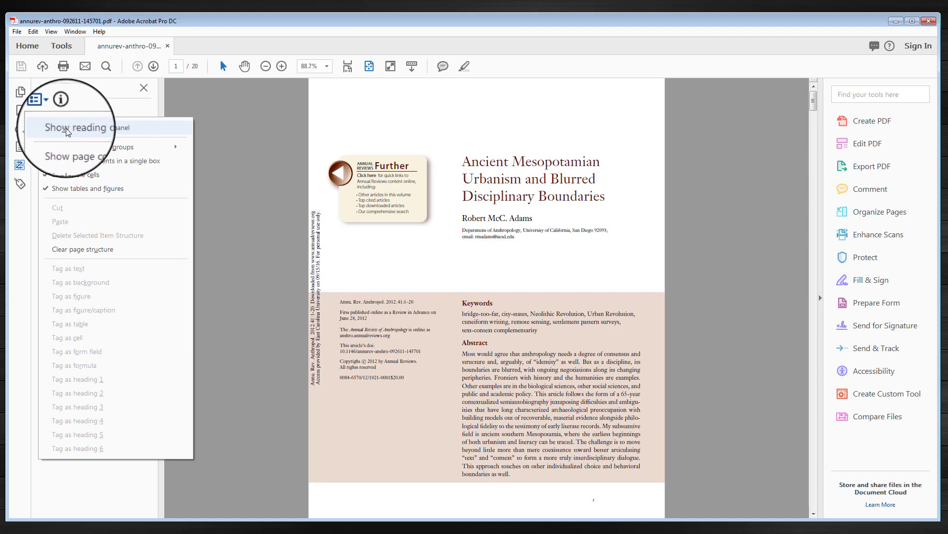
pyautogui.click(61, 128)
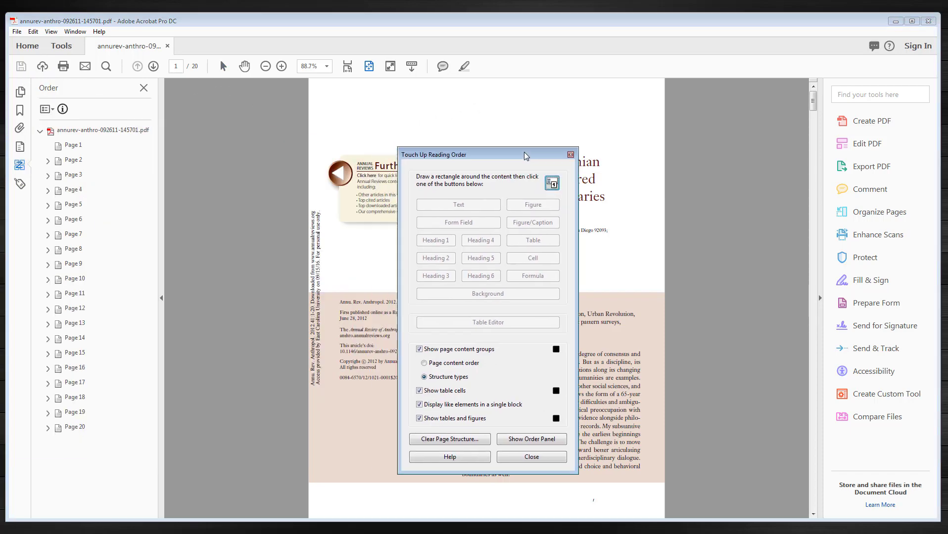
pyautogui.moveTo(529, 155); pyautogui.dragTo(821, 101)
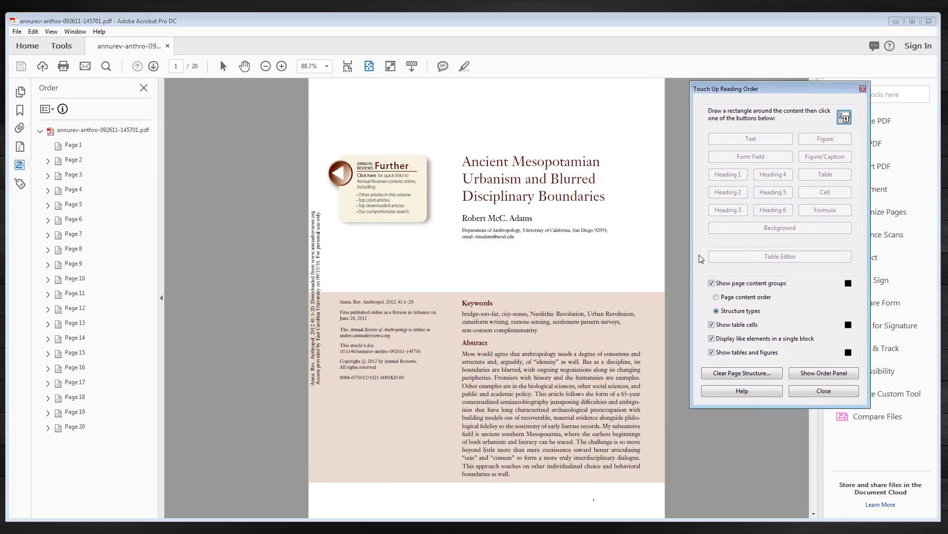
# Tag the article title on page 1 as Heading 1, and the author block and publication details block as text
pyautogui.moveTo(459, 151); pyautogui.dragTo(609, 205)
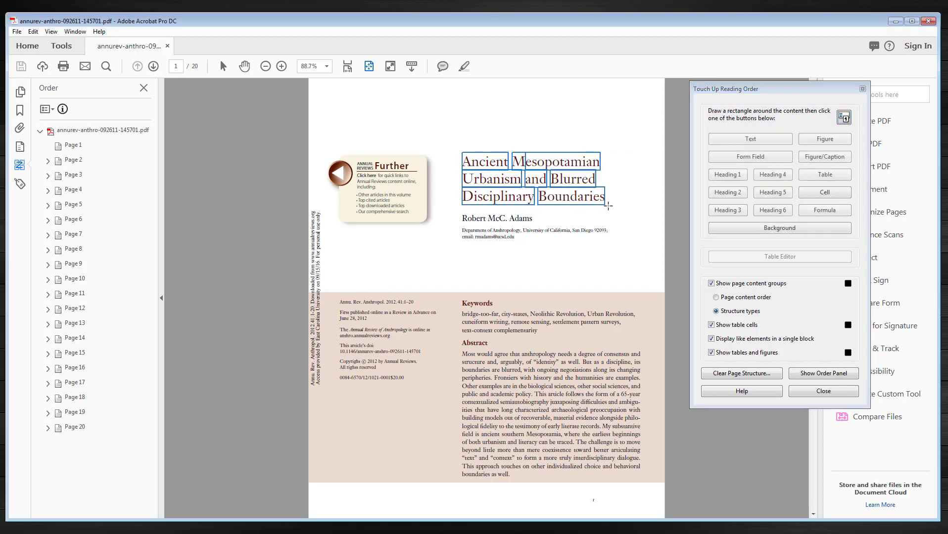
pyautogui.click(727, 176)
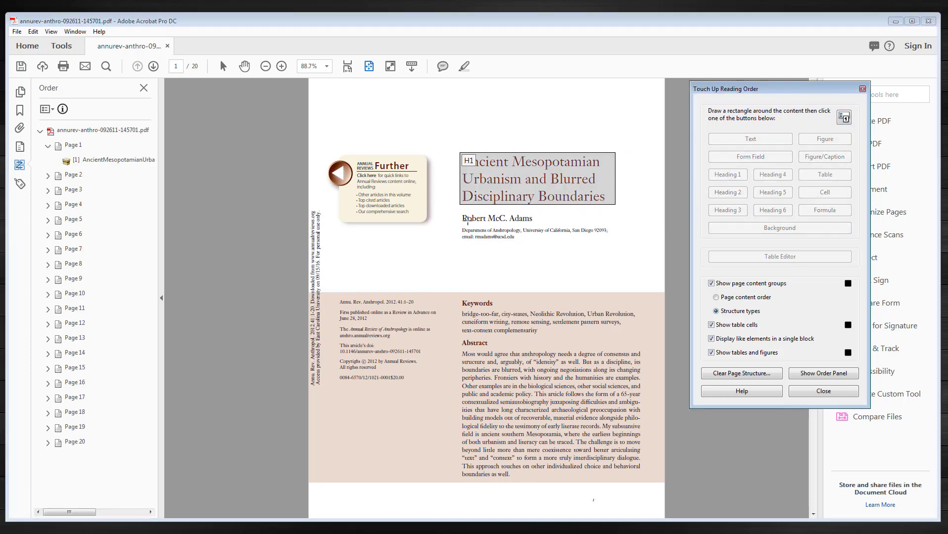
pyautogui.moveTo(456, 210); pyautogui.dragTo(615, 243)
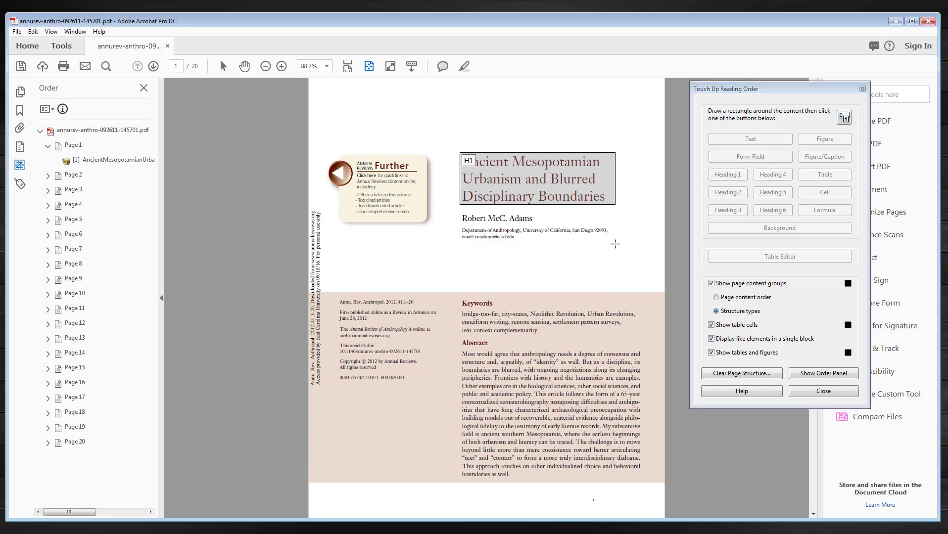
pyautogui.click(738, 139)
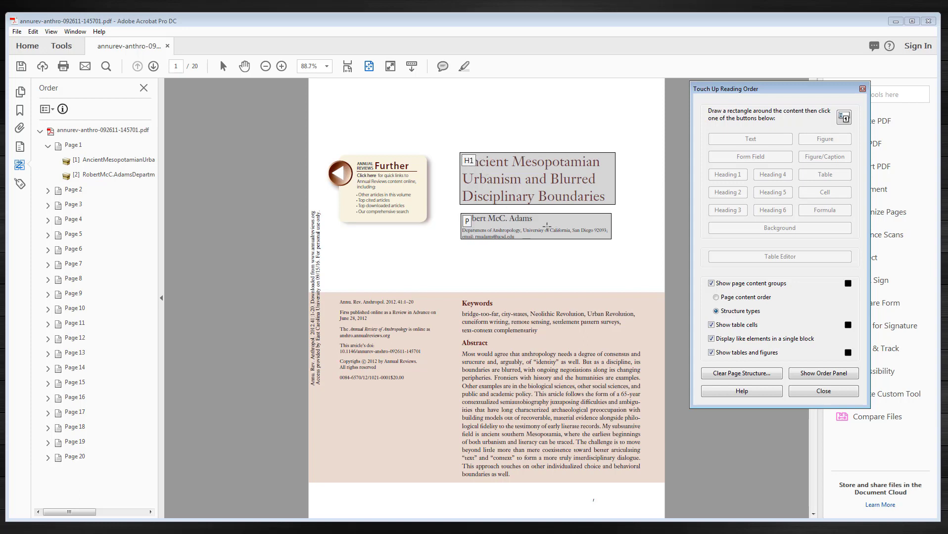
pyautogui.moveTo(336, 294)
pyautogui.mouseDown()
pyautogui.moveTo(396, 381)
pyautogui.moveTo(445, 402)
pyautogui.mouseUp()
pyautogui.click(723, 140)
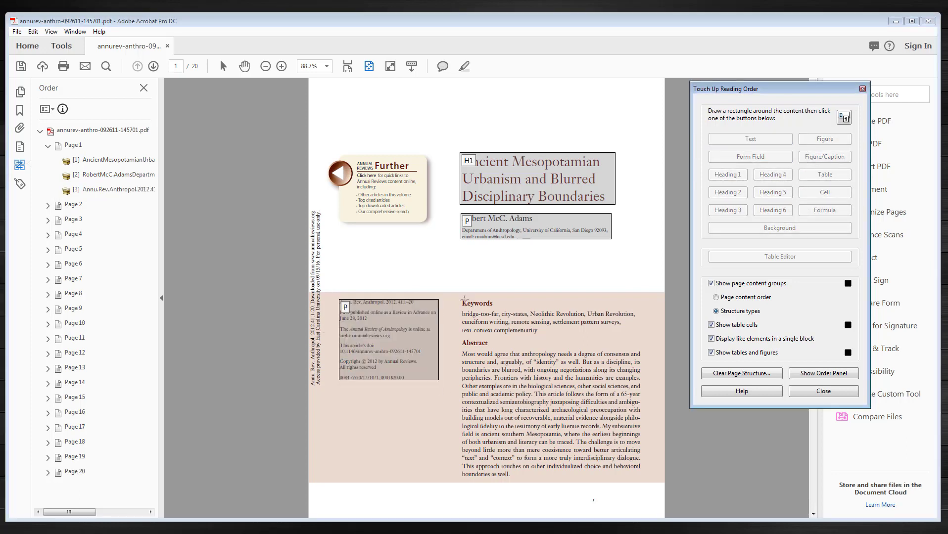
# Tag the Keywords label as Heading 2 and the keyword list beneath it as text
pyautogui.moveTo(463, 299); pyautogui.dragTo(493, 308)
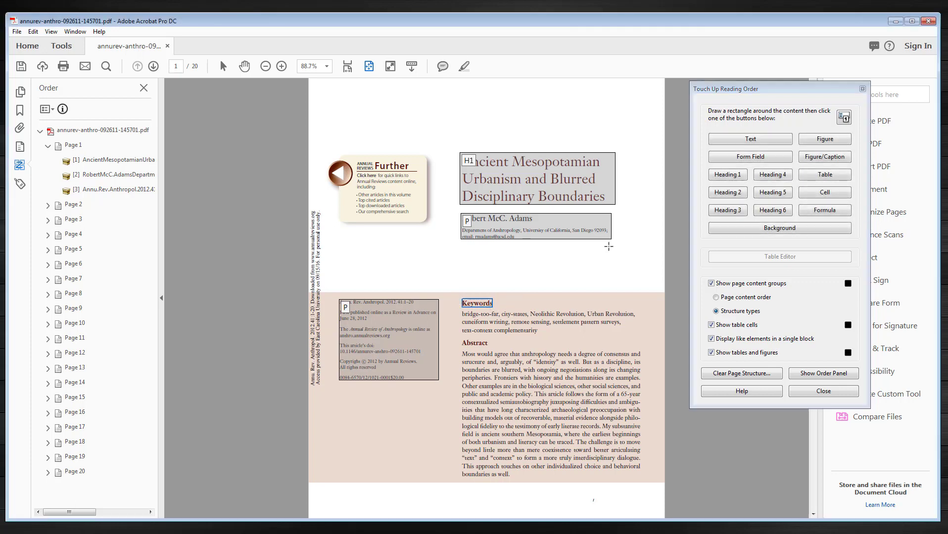
pyautogui.click(722, 193)
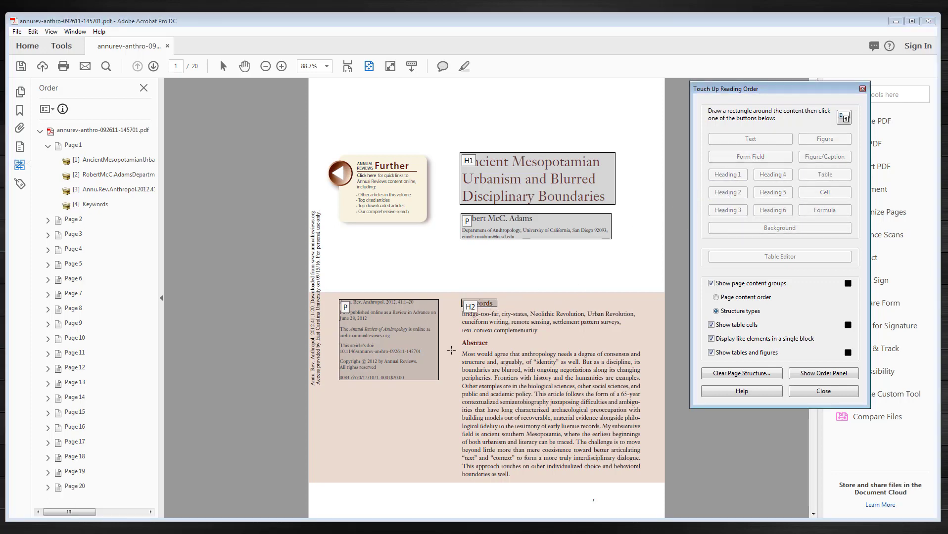
pyautogui.moveTo(452, 340)
pyautogui.mouseDown()
pyautogui.moveTo(596, 288)
pyautogui.moveTo(641, 305)
pyautogui.mouseUp()
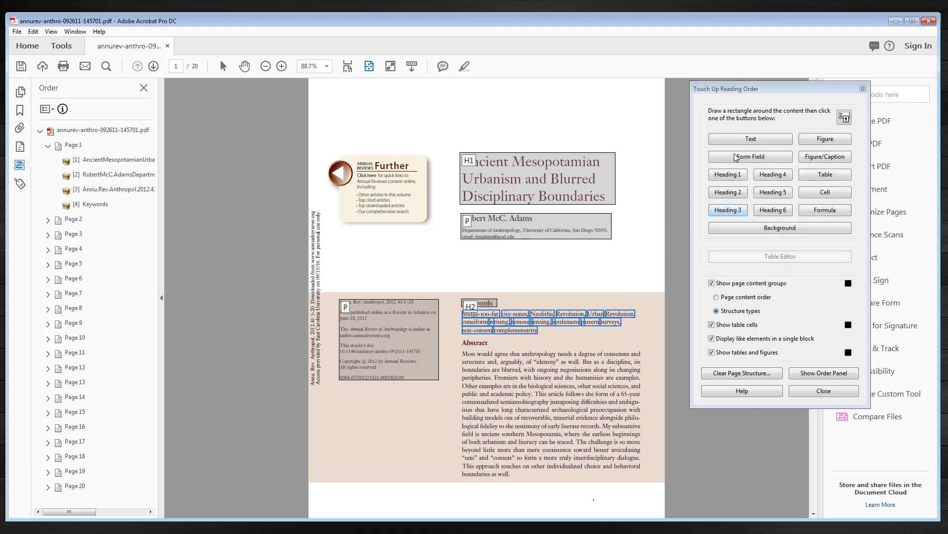
pyautogui.click(740, 140)
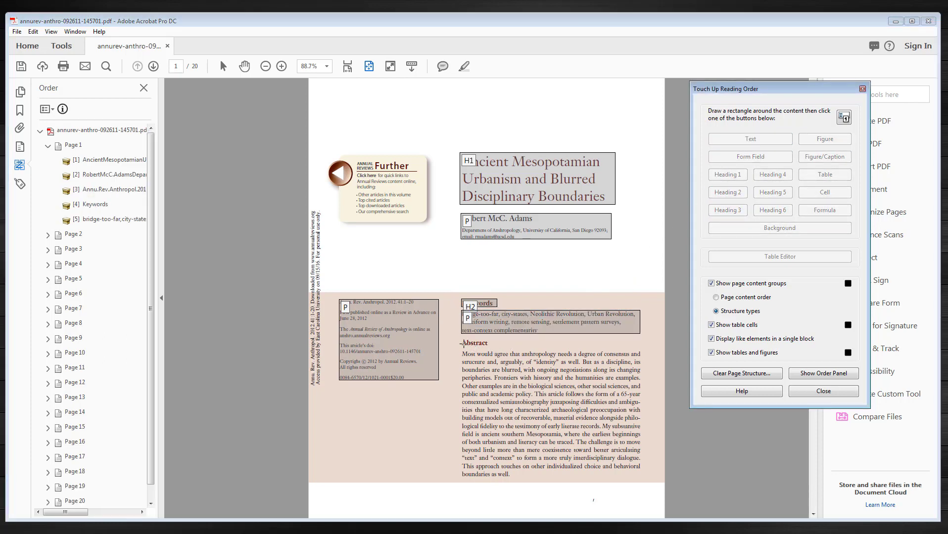
# Tag page 1's Abstract label as Heading 2, the abstract paragraph as text, and the page number as Heading 6
pyautogui.moveTo(457, 339); pyautogui.dragTo(495, 348)
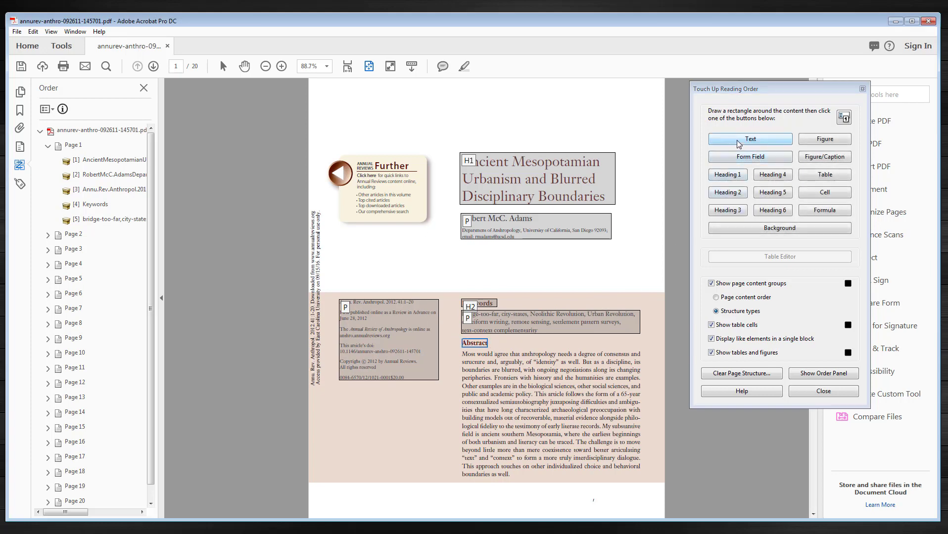
pyautogui.click(744, 193)
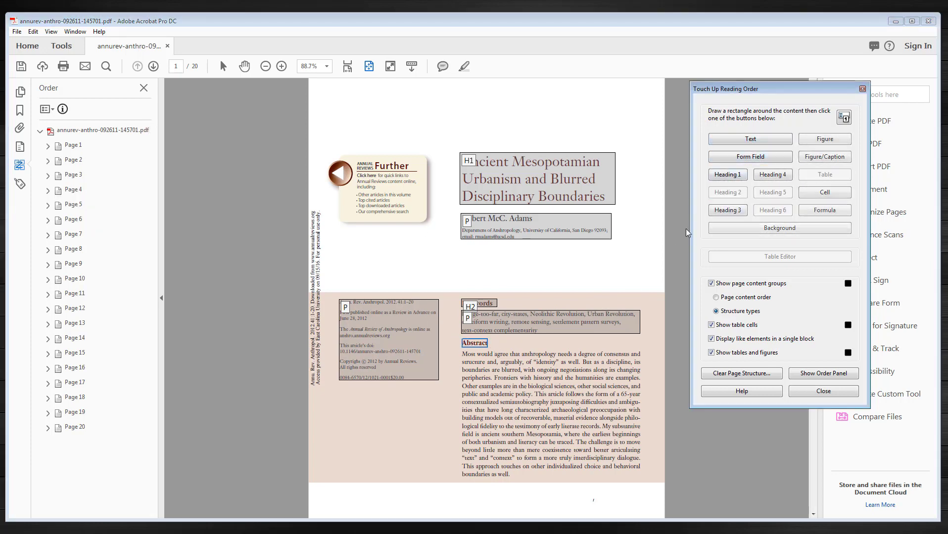
pyautogui.moveTo(457, 483); pyautogui.dragTo(648, 348)
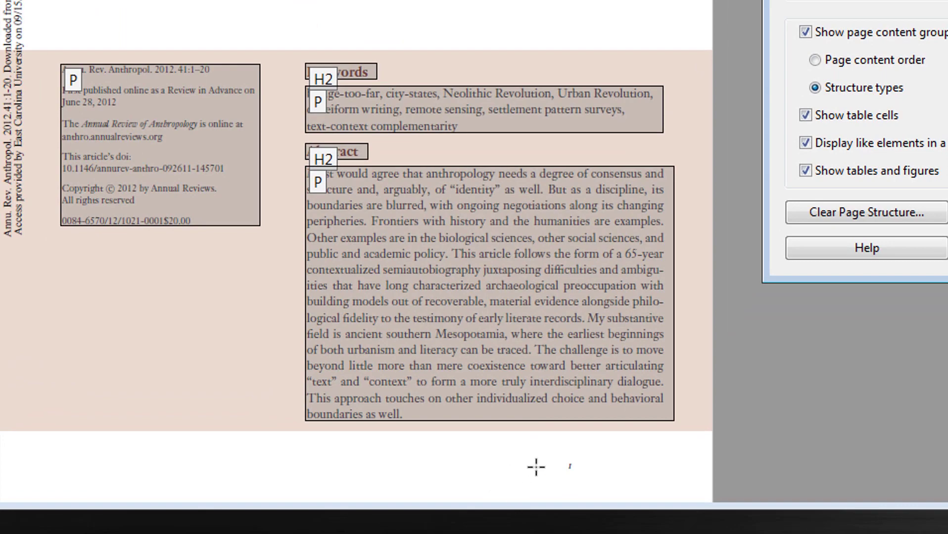
pyautogui.moveTo(550, 459); pyautogui.dragTo(593, 487)
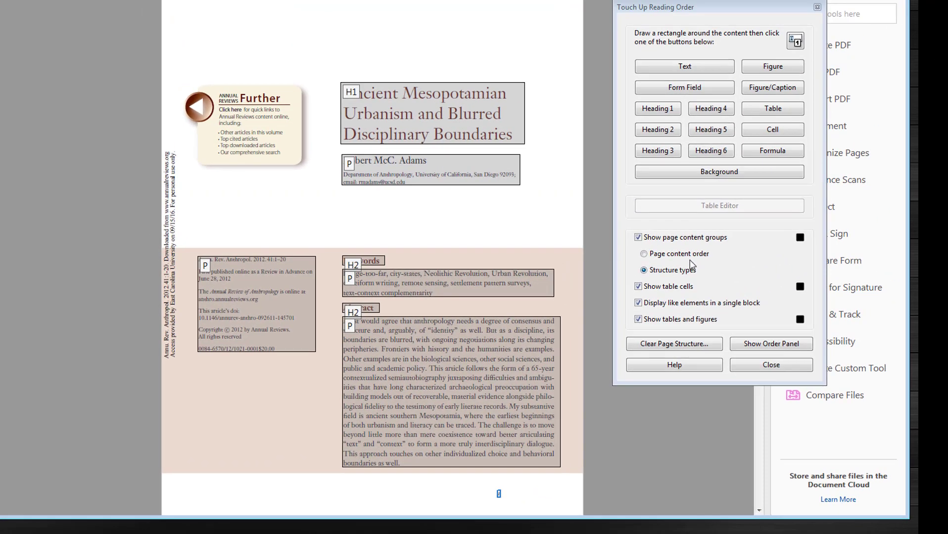
pyautogui.click(713, 152)
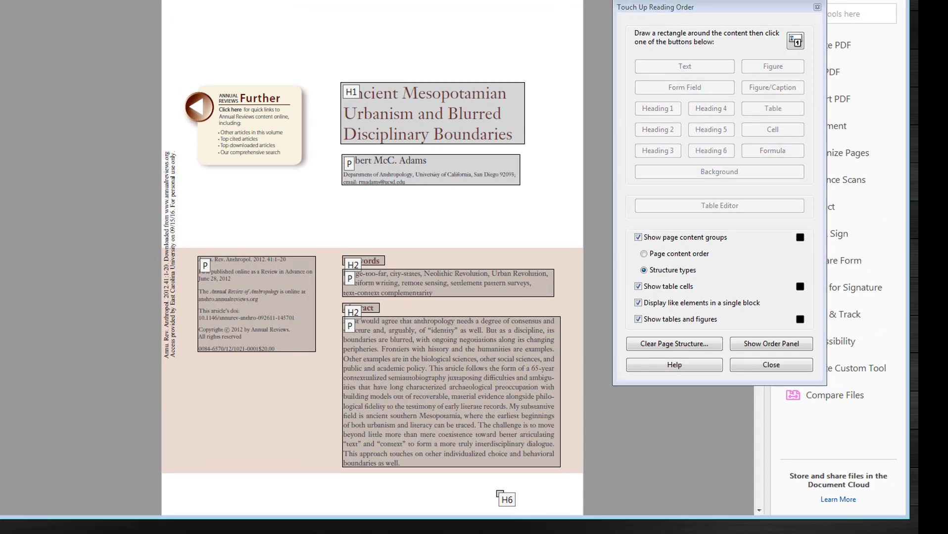
# On page 2, tag the INTRODUCTION title as Heading 2 and both body columns as text
pyautogui.press('pagedown')
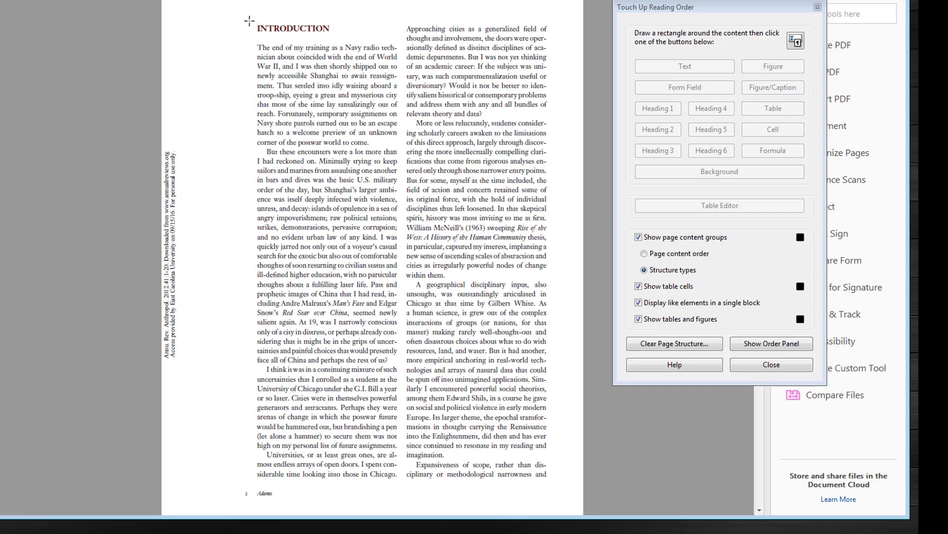
pyautogui.moveTo(245, 19); pyautogui.dragTo(344, 38)
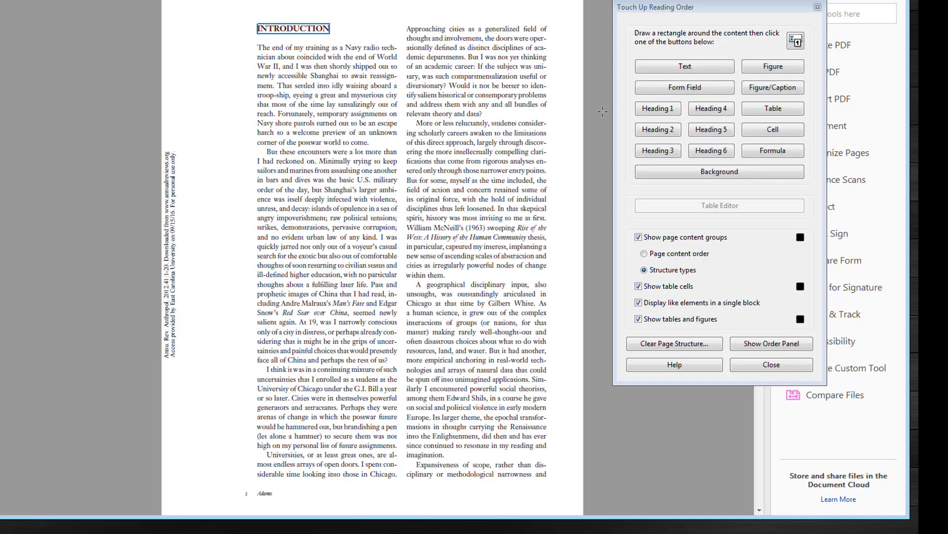
pyautogui.click(650, 132)
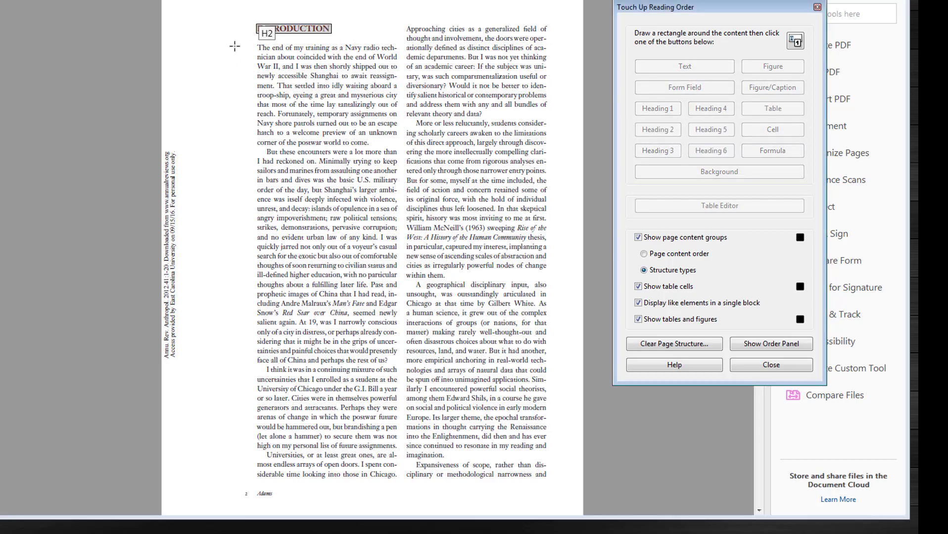
pyautogui.moveTo(244, 40); pyautogui.dragTo(402, 479)
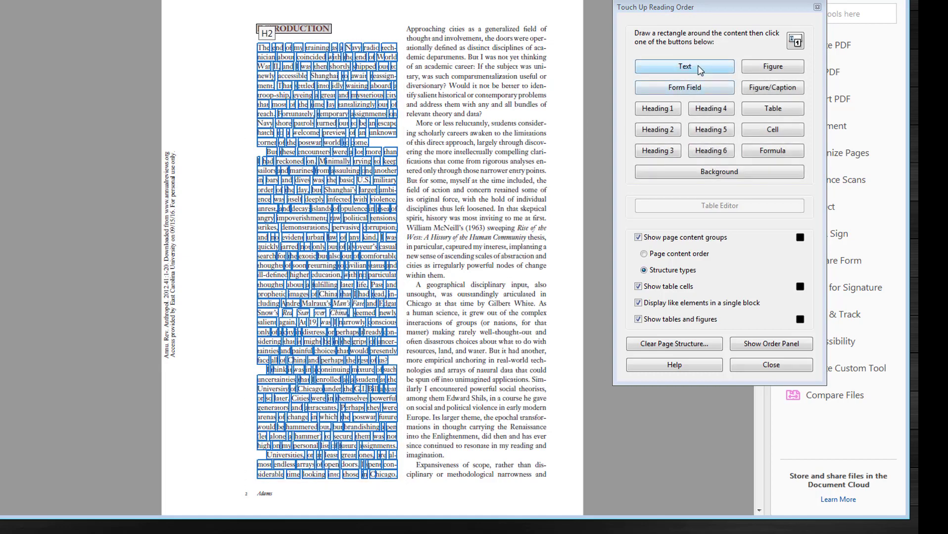
pyautogui.click(685, 67)
pyautogui.moveTo(401, 20); pyautogui.dragTo(559, 489)
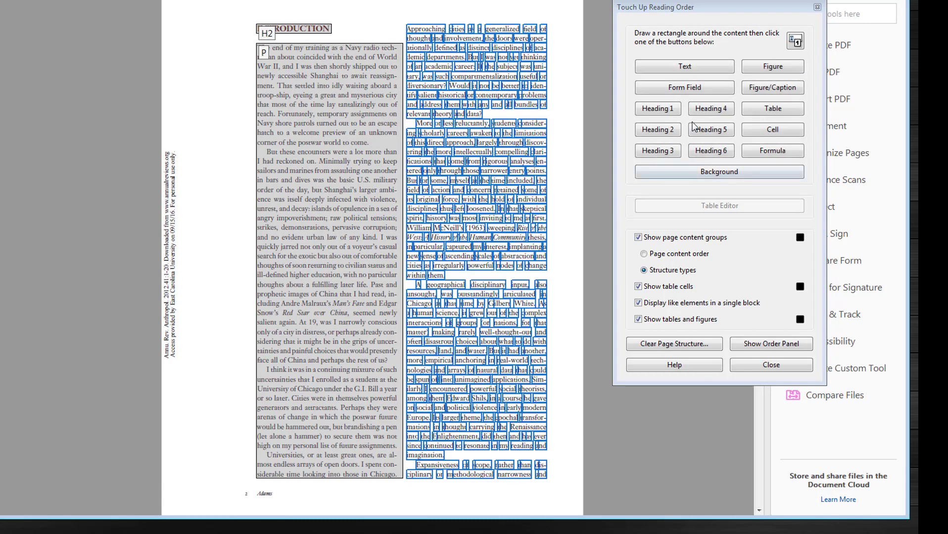
pyautogui.click(693, 69)
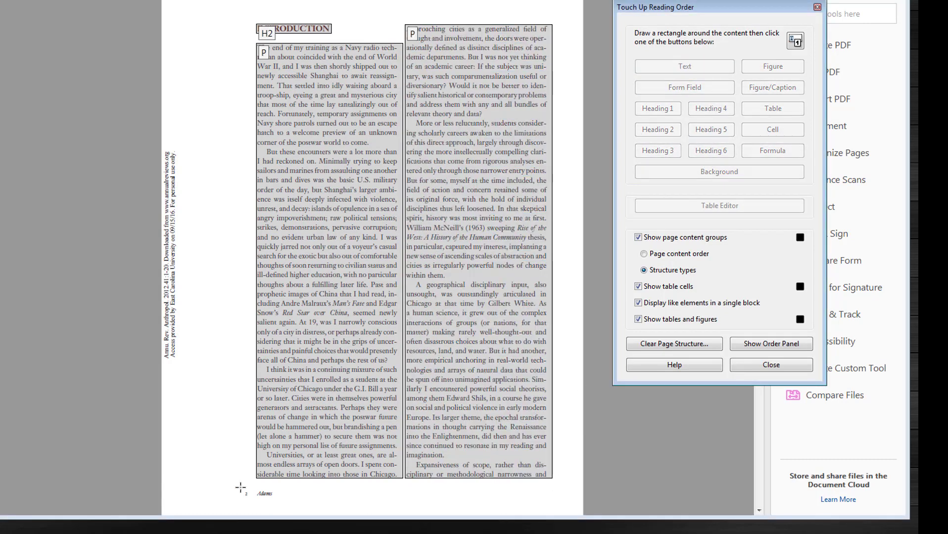
# Tag page 2's footer as Heading 6 and the vertical download notice in the margin as background
pyautogui.moveTo(240, 488); pyautogui.dragTo(286, 509)
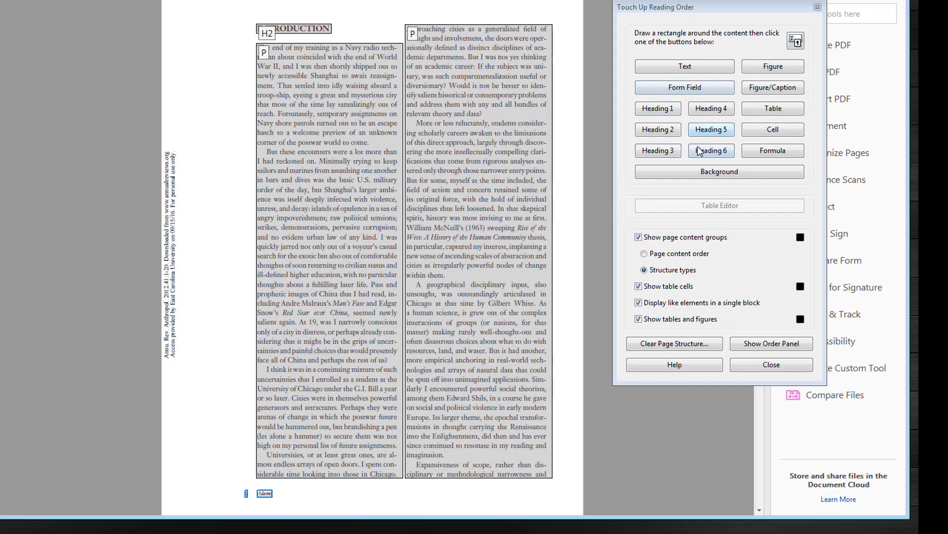
pyautogui.click(711, 150)
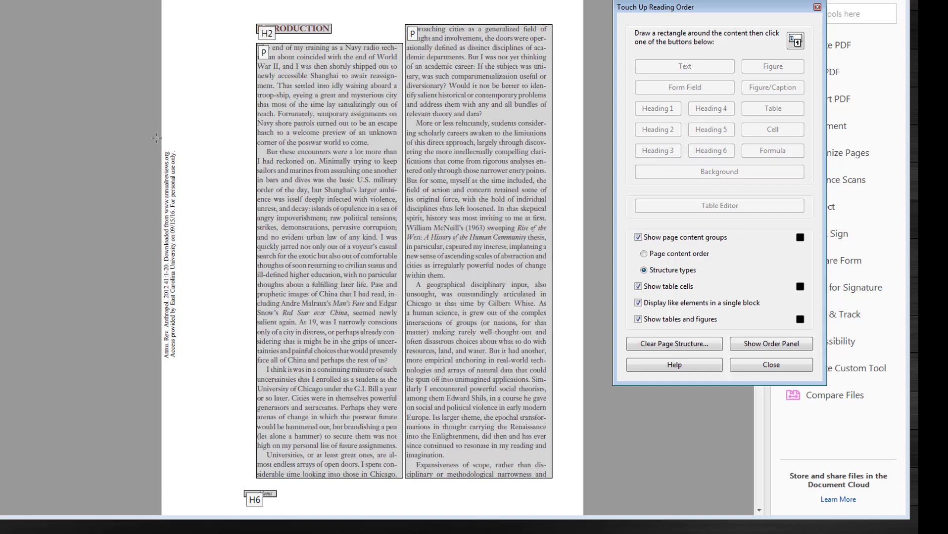
pyautogui.moveTo(186, 146); pyautogui.dragTo(183, 262)
pyautogui.moveTo(163, 354); pyautogui.dragTo(162, 358)
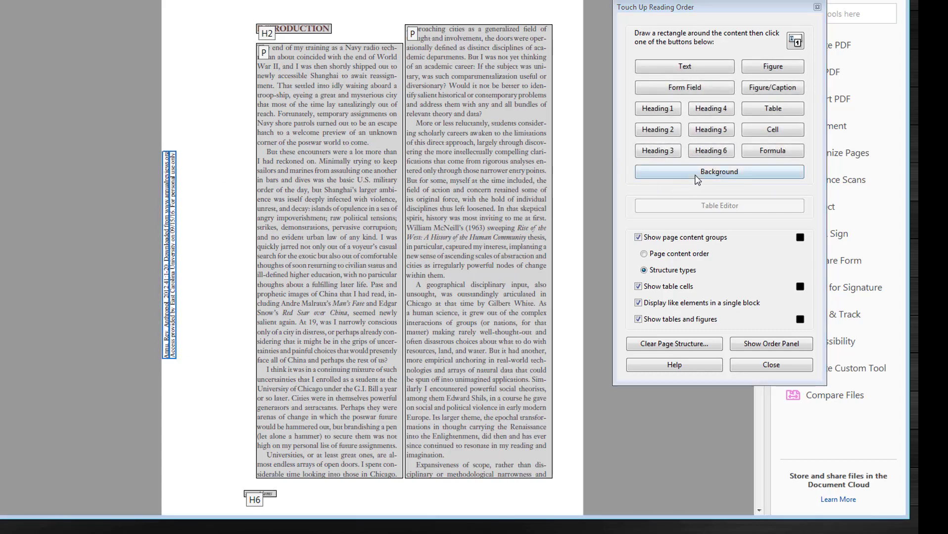
pyautogui.click(698, 174)
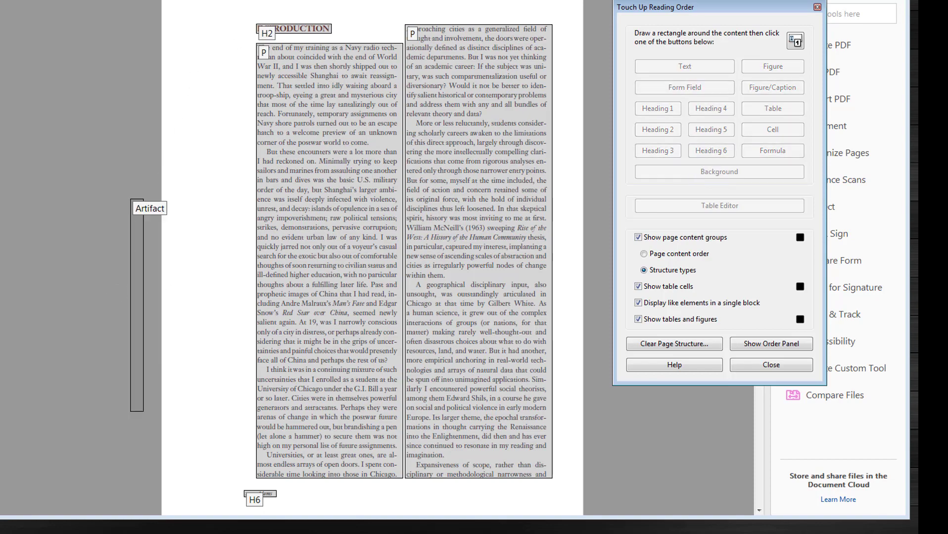
# On page 3, tag the first body column as text
pyautogui.press('pagedown')
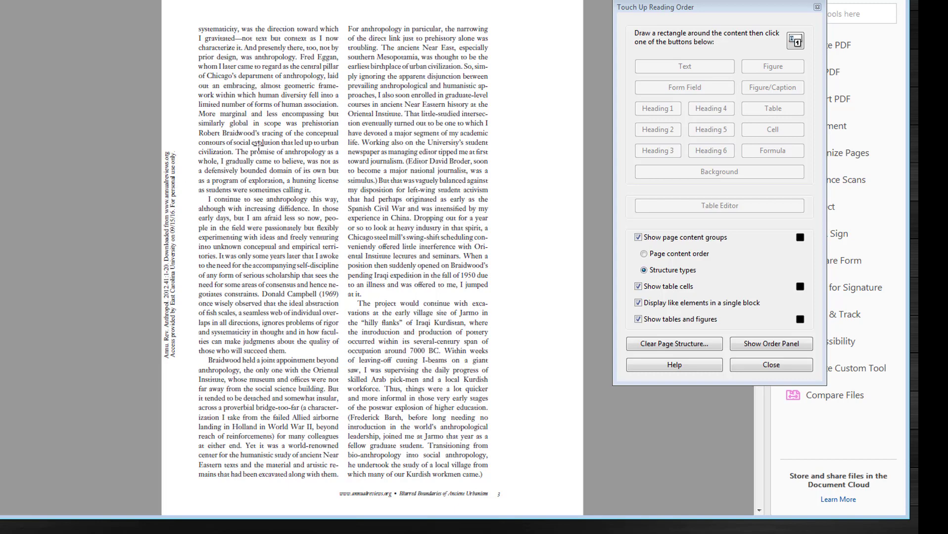
pyautogui.moveTo(193, 20); pyautogui.dragTo(342, 487)
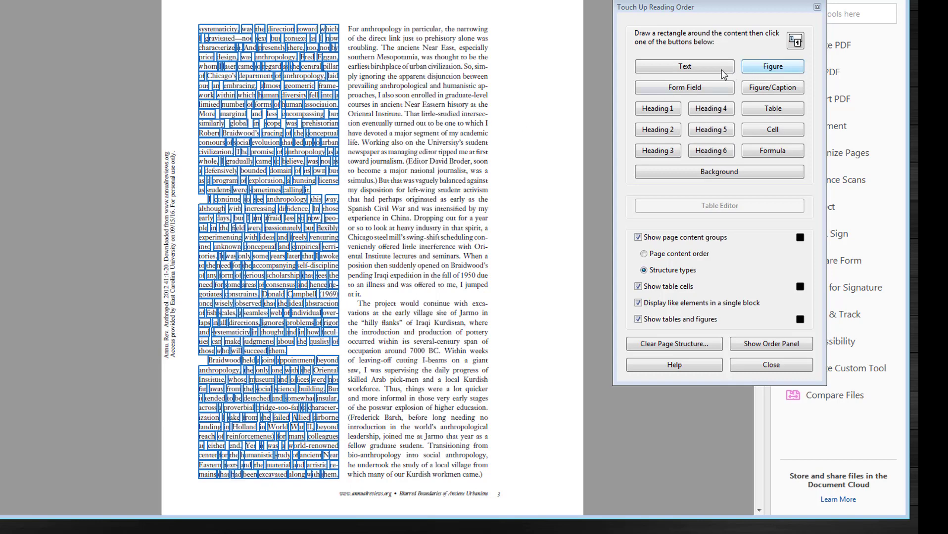
pyautogui.click(689, 67)
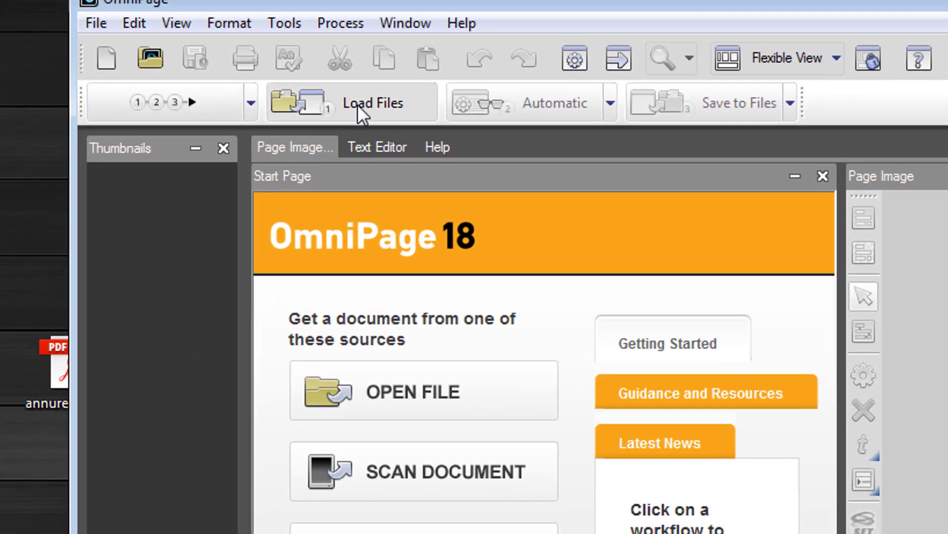
pyautogui.click(344, 95)
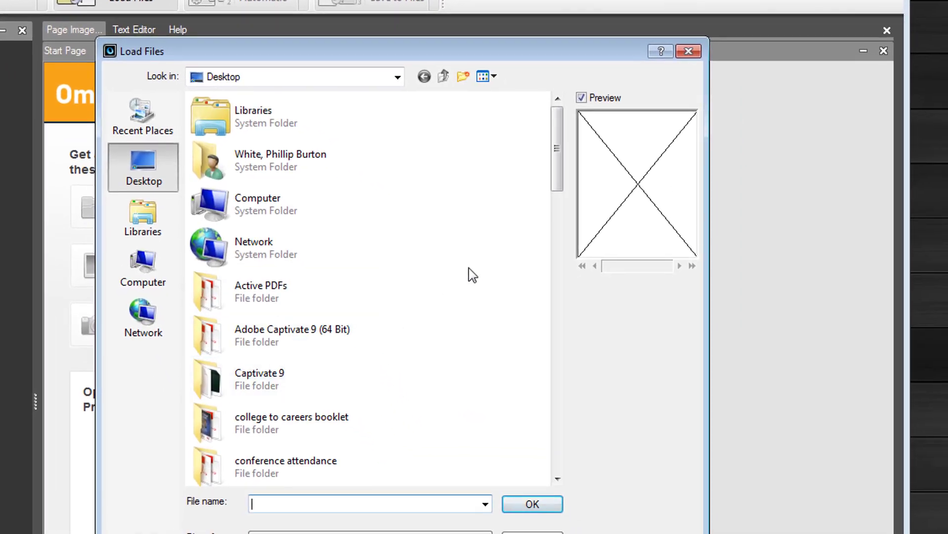
pyautogui.moveTo(557, 188); pyautogui.dragTo(545, 369)
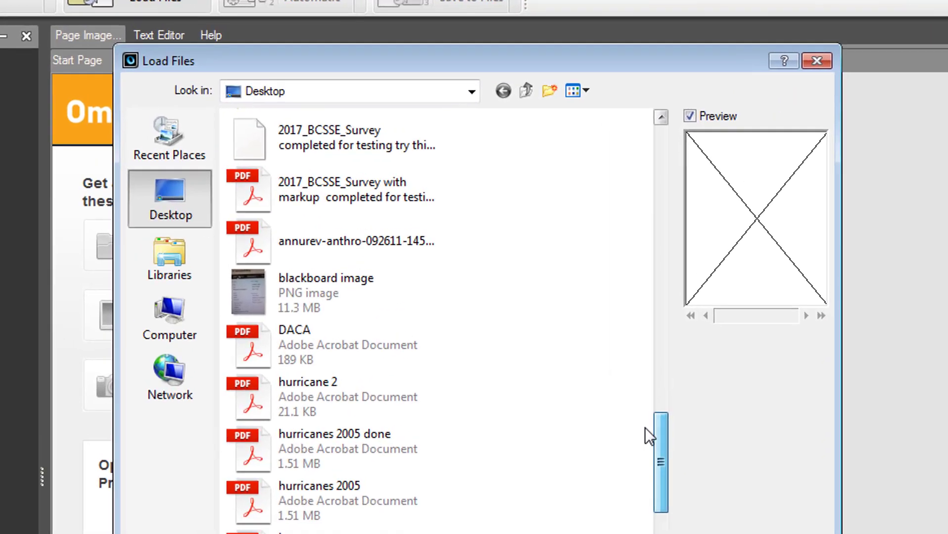
pyautogui.doubleClick(309, 215)
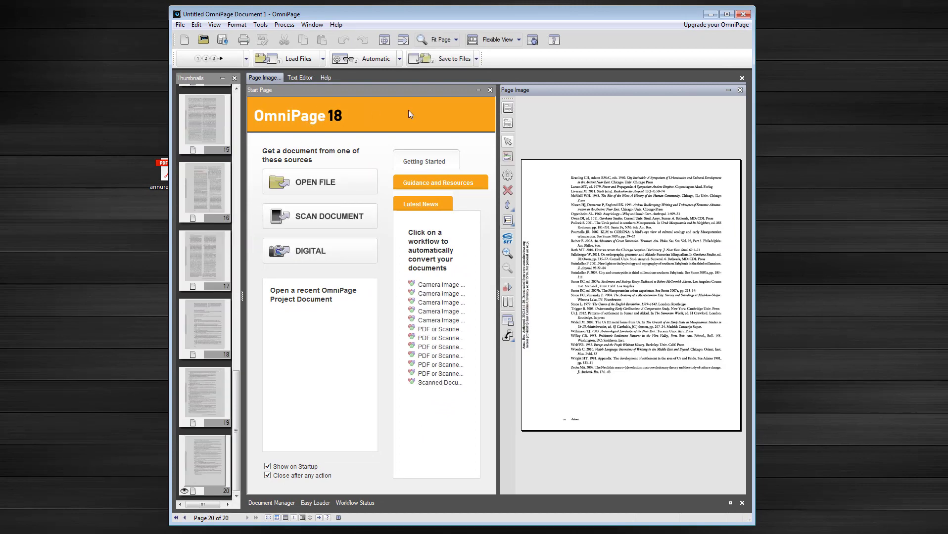
pyautogui.click(490, 91)
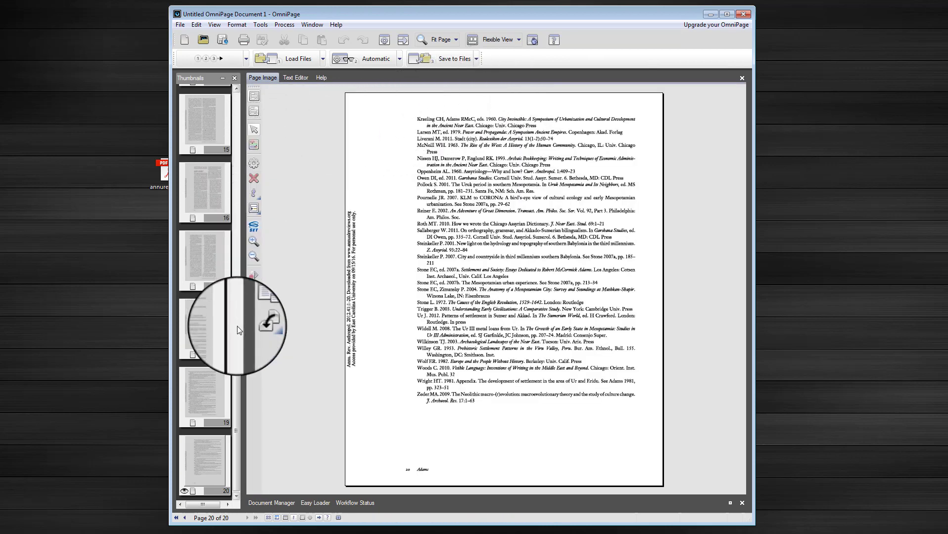
pyautogui.moveTo(237, 410); pyautogui.dragTo(268, 120)
pyautogui.click(212, 131)
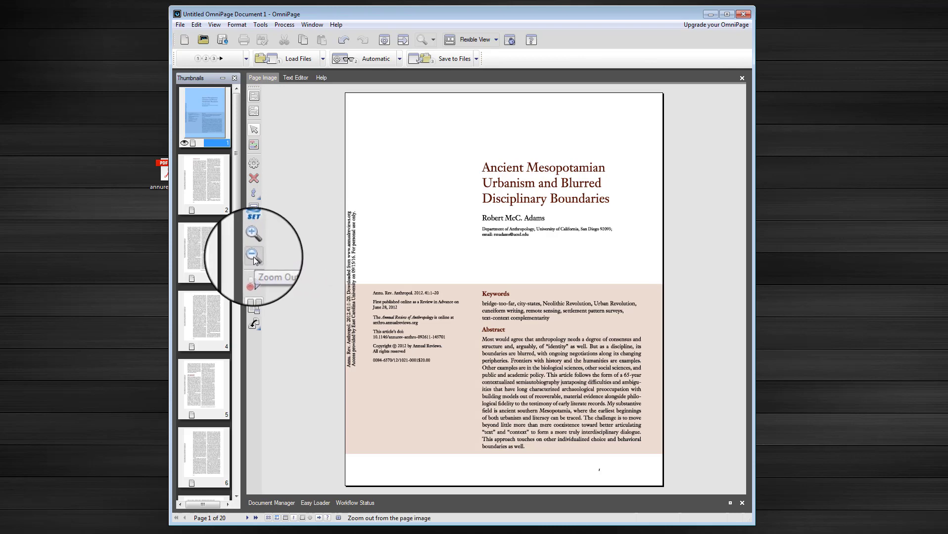
pyautogui.click(252, 255)
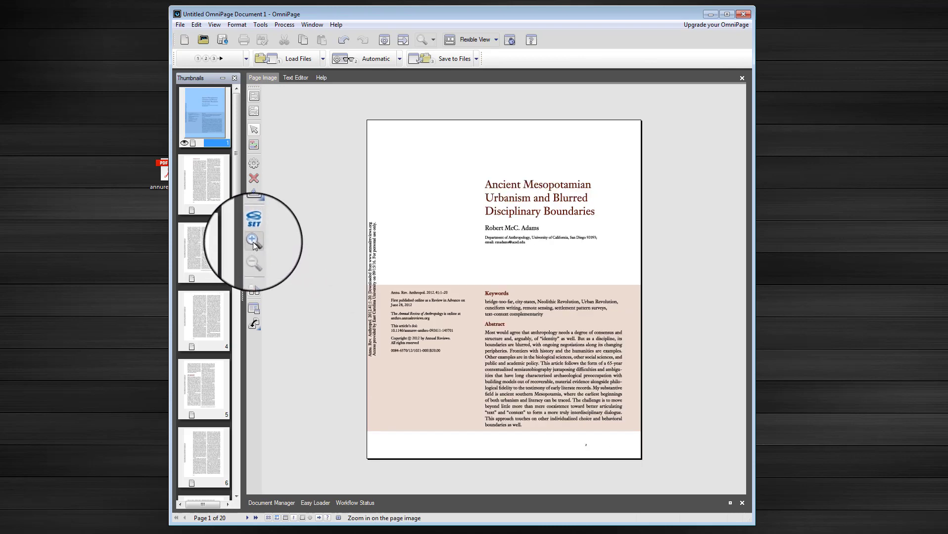
pyautogui.click(254, 242)
pyautogui.click(253, 243)
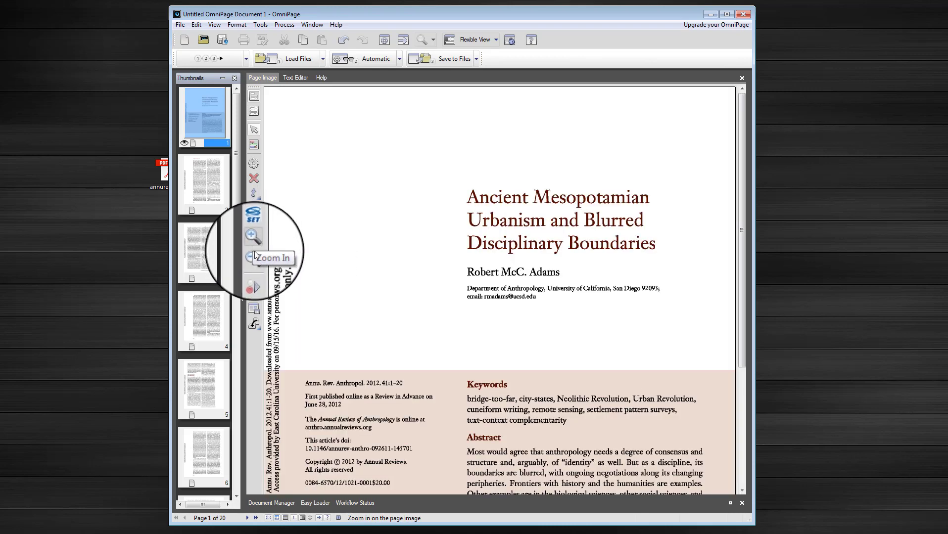
pyautogui.click(253, 256)
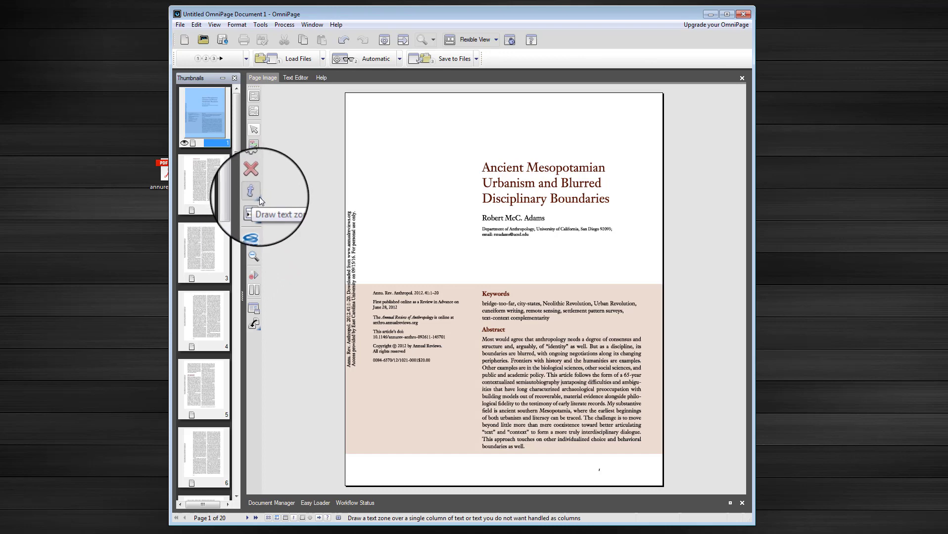
pyautogui.click(259, 198)
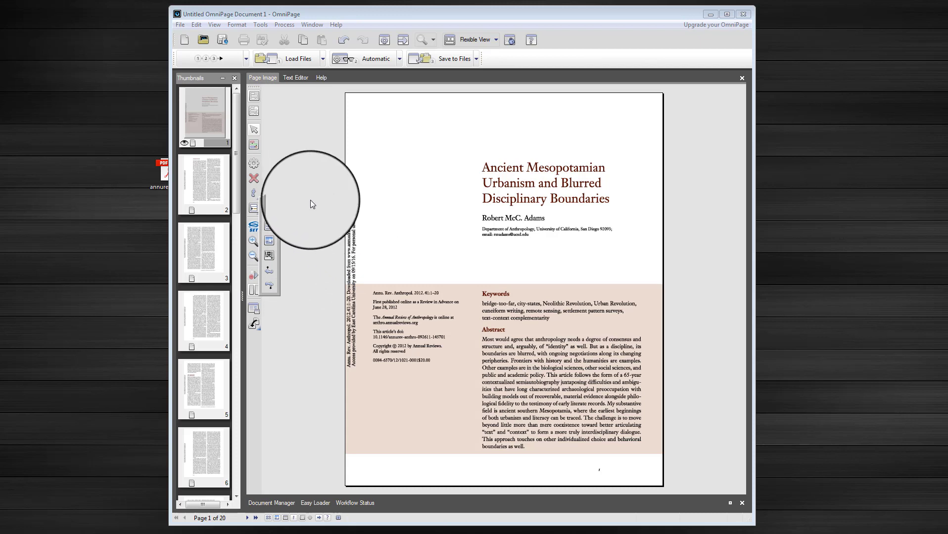
pyautogui.click(289, 172)
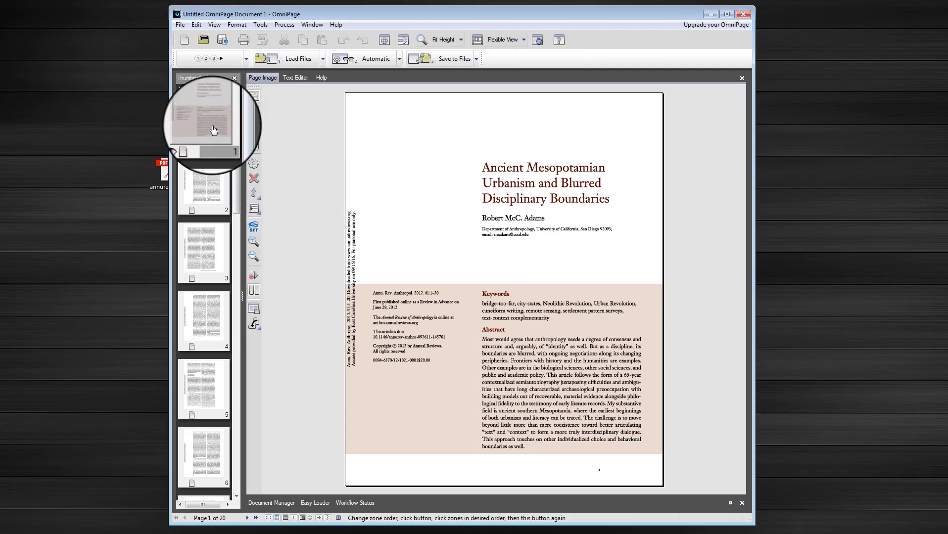
pyautogui.moveTo(211, 126)
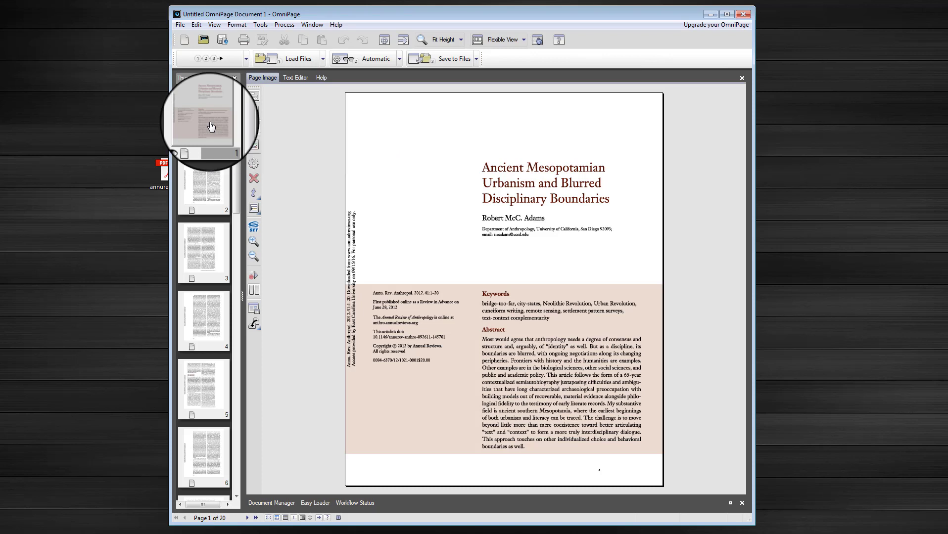
# Draw separate text zones around the article title, the author block and the publication details block on page 1
pyautogui.click(254, 192)
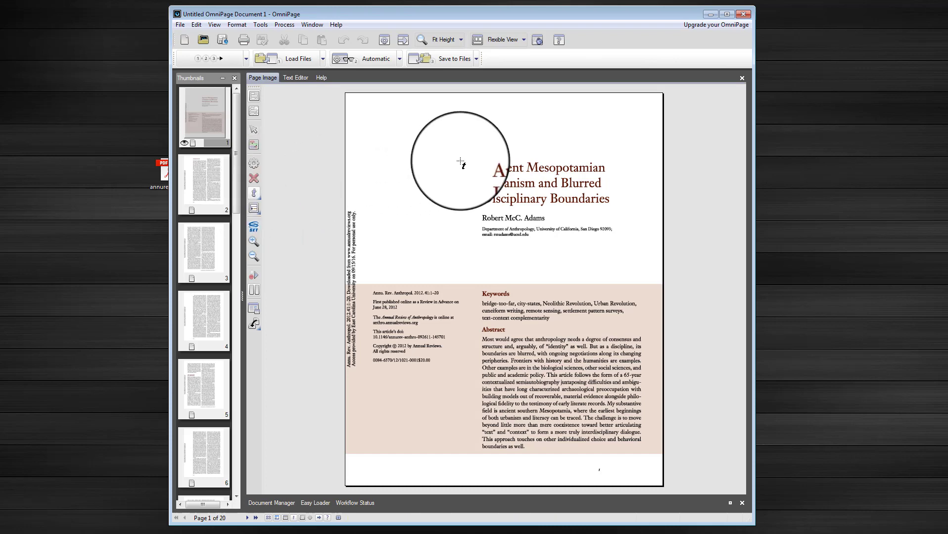
pyautogui.moveTo(464, 150); pyautogui.dragTo(621, 208)
pyautogui.moveTo(477, 210); pyautogui.dragTo(630, 246)
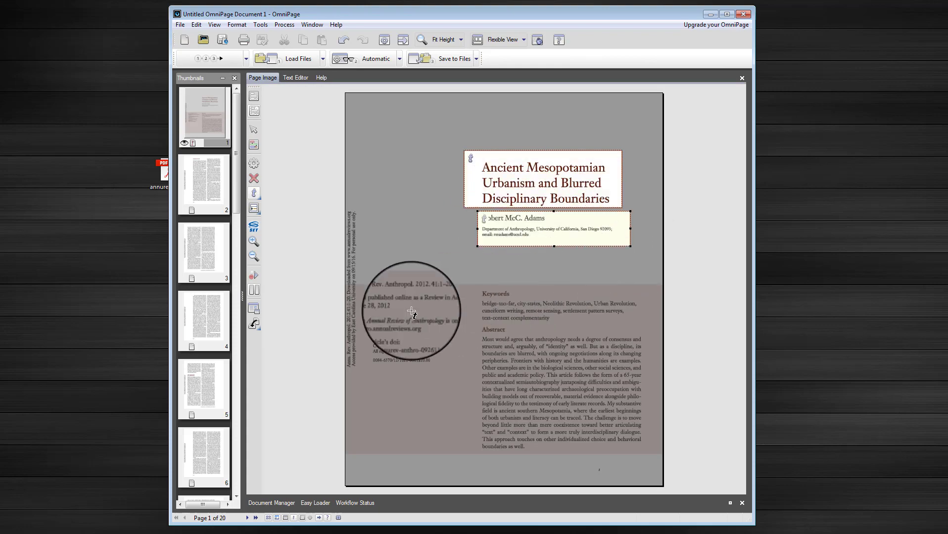
pyautogui.moveTo(367, 282); pyautogui.dragTo(469, 390)
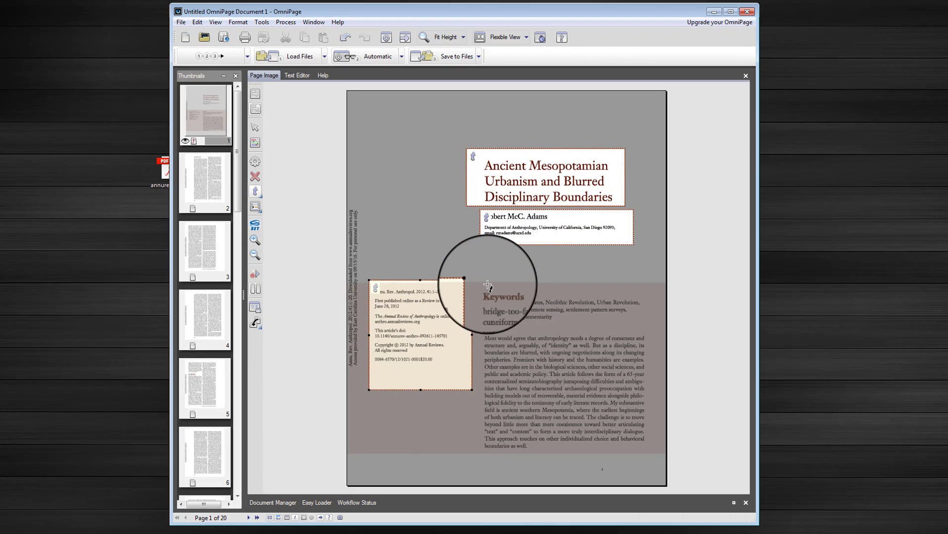
# Draw text zones around the Keywords and Abstract column and the page number, and run automatic recognition on the page
pyautogui.moveTo(478, 284); pyautogui.dragTo(612, 456)
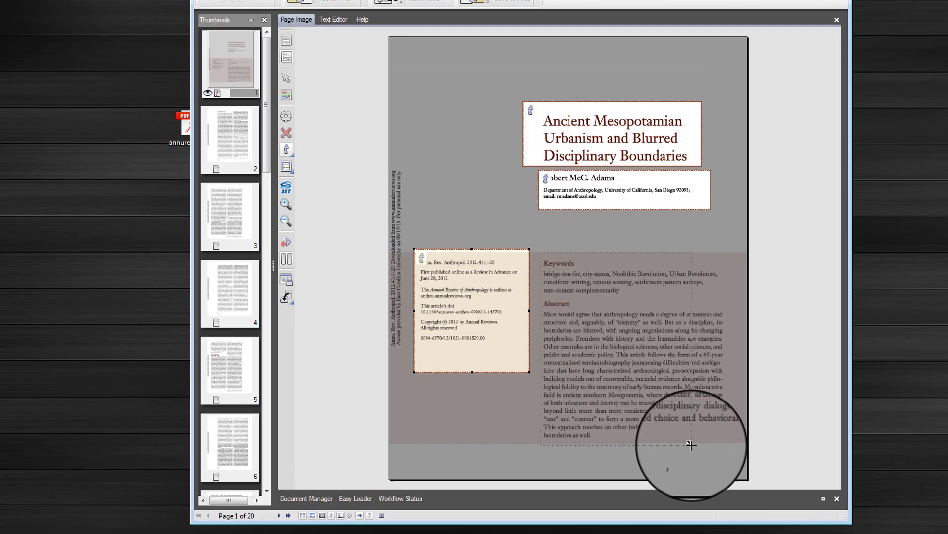
pyautogui.moveTo(691, 445); pyautogui.dragTo(729, 445)
pyautogui.moveTo(669, 454); pyautogui.dragTo(688, 469)
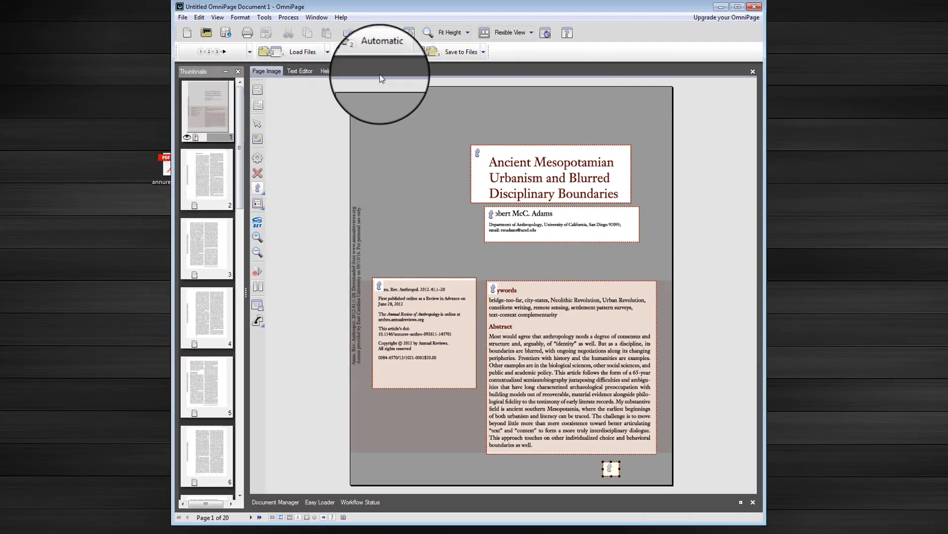
pyautogui.click(379, 52)
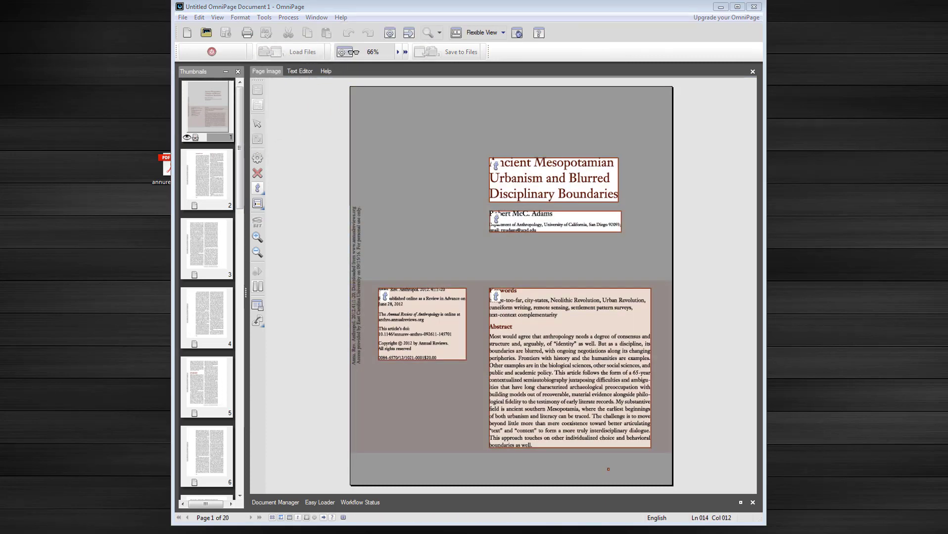
# Dismiss the OCR Proofreader for page 1 without correcting any suspect words
pyautogui.moveTo(41, 170); pyautogui.dragTo(568, 93)
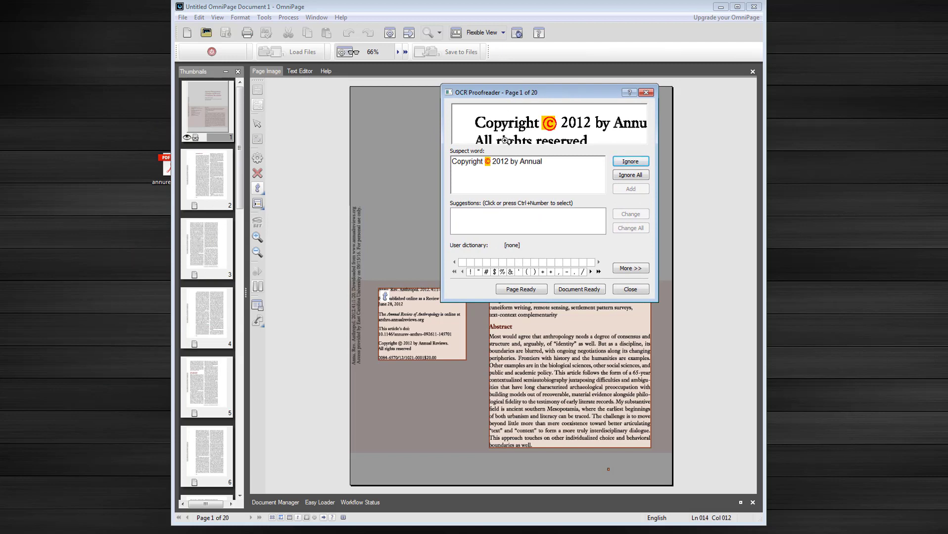
pyautogui.click(646, 93)
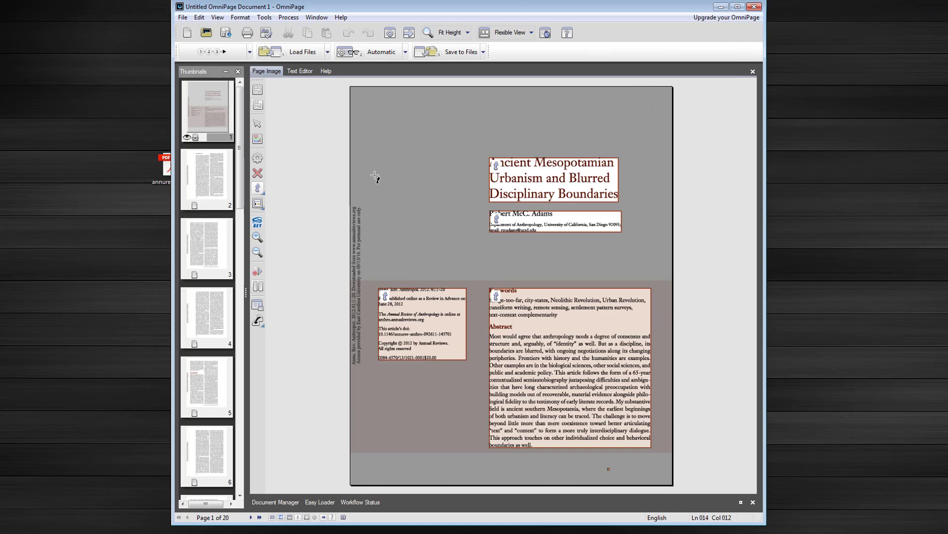
# On page 2, draw separate text zones around the two body columns and the footer line, and run automatic recognition
pyautogui.click(210, 184)
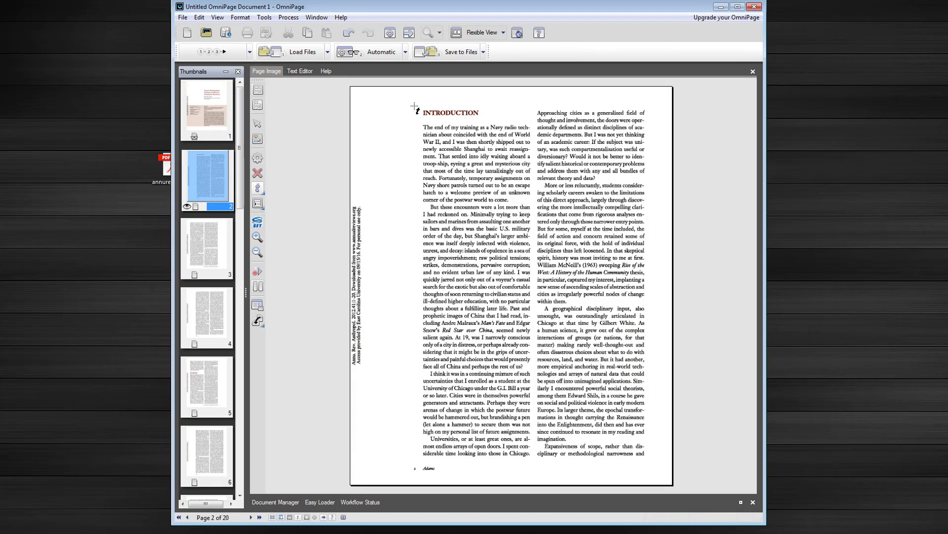
pyautogui.moveTo(414, 106); pyautogui.dragTo(530, 460)
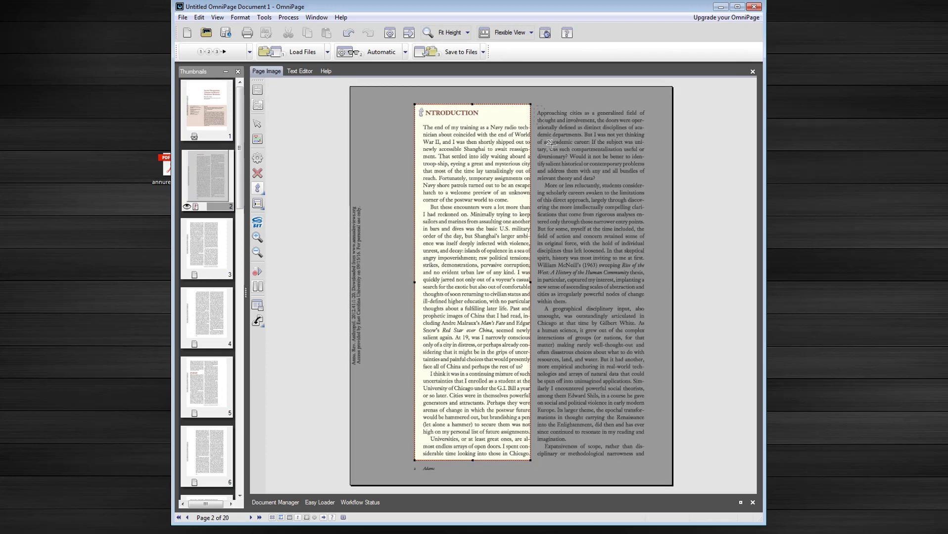
pyautogui.moveTo(652, 461); pyautogui.dragTo(653, 462)
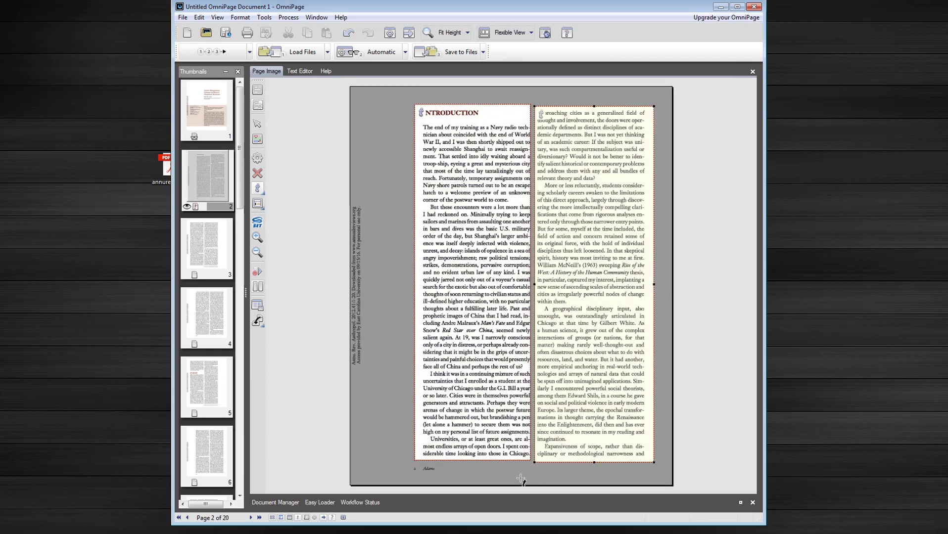
pyautogui.moveTo(443, 475); pyautogui.dragTo(444, 476)
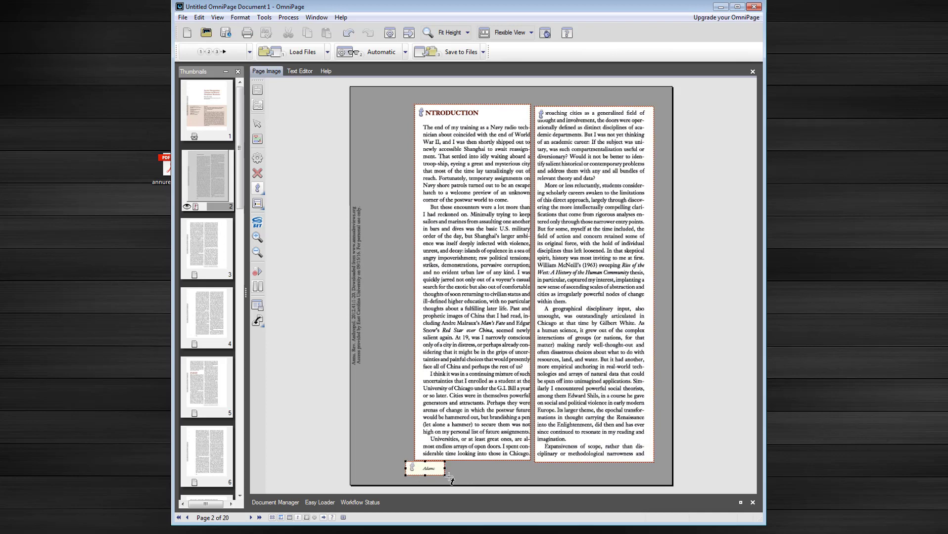
pyautogui.click(349, 52)
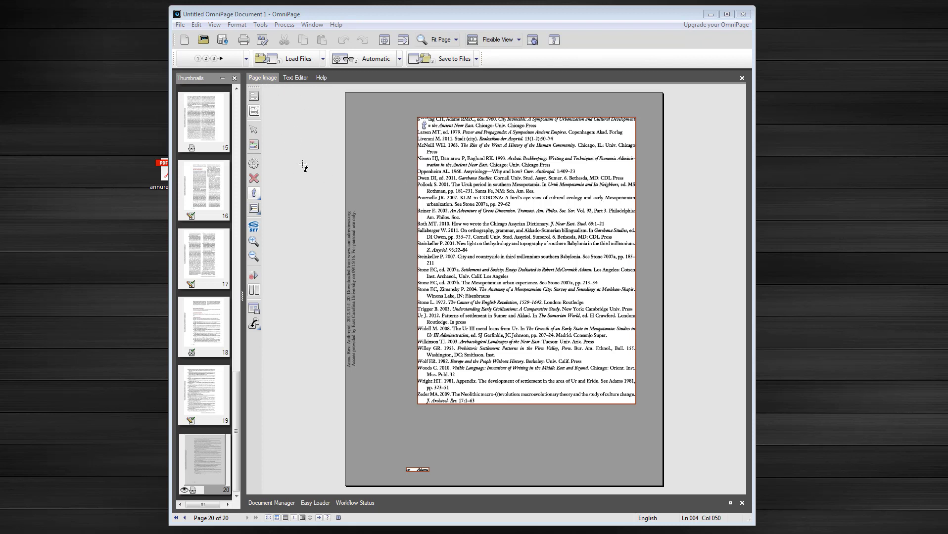
# Review the text zones drawn on the page images of pages 18, 19 and 20
pyautogui.click(211, 373)
pyautogui.click(211, 344)
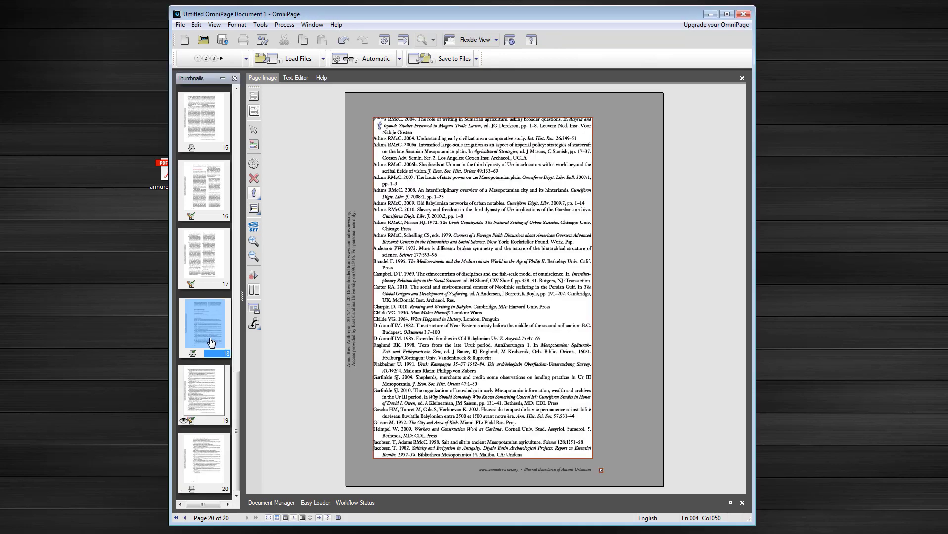
pyautogui.click(211, 453)
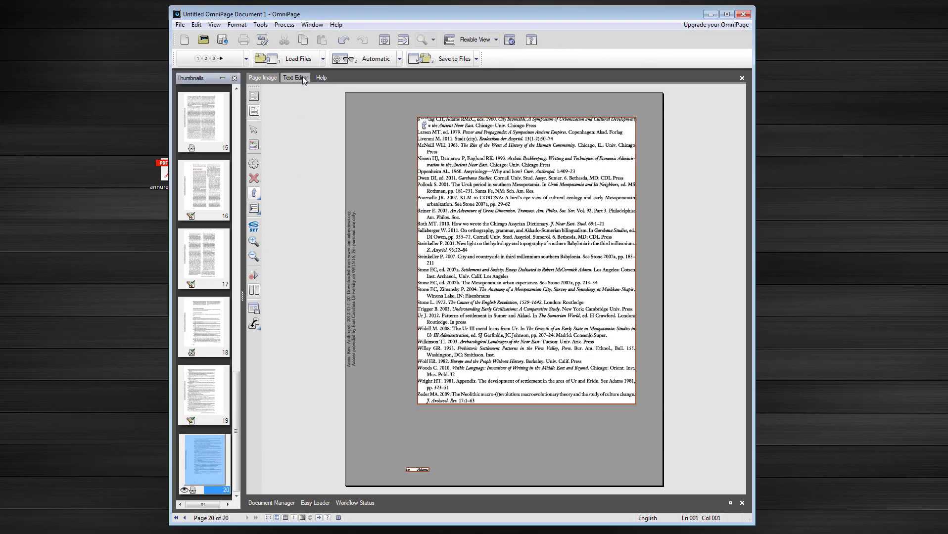
# Examine the recognized text of pages 19 back to 15 in the Text Editor
pyautogui.click(302, 77)
pyautogui.click(212, 387)
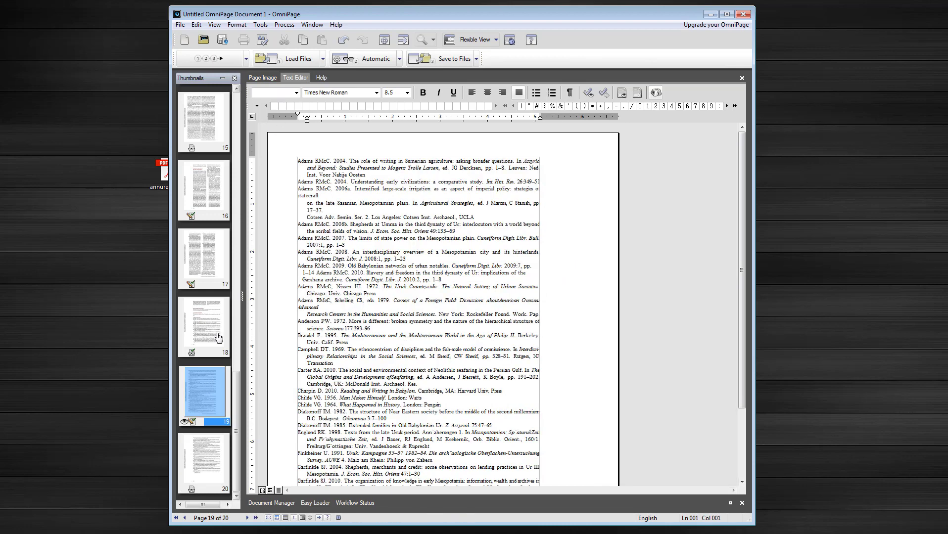
pyautogui.click(206, 331)
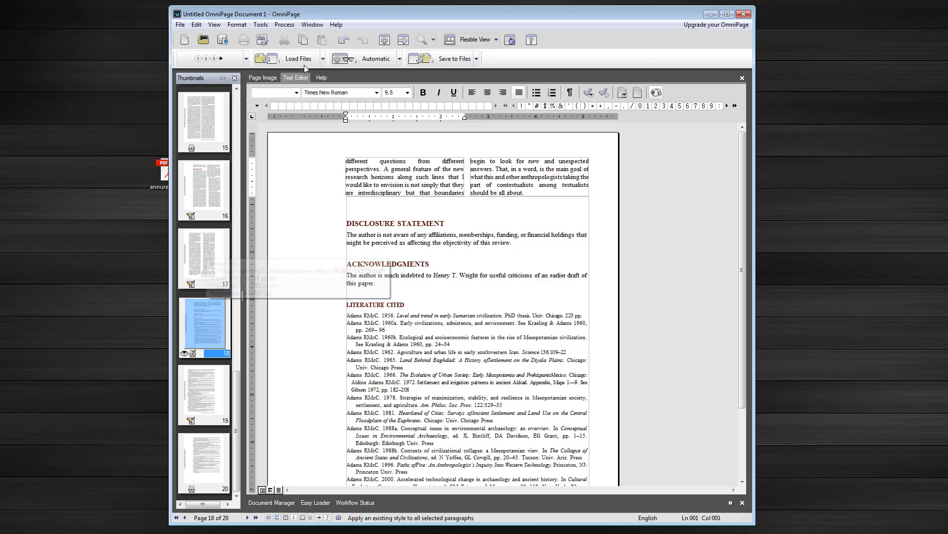
pyautogui.click(214, 251)
pyautogui.click(210, 205)
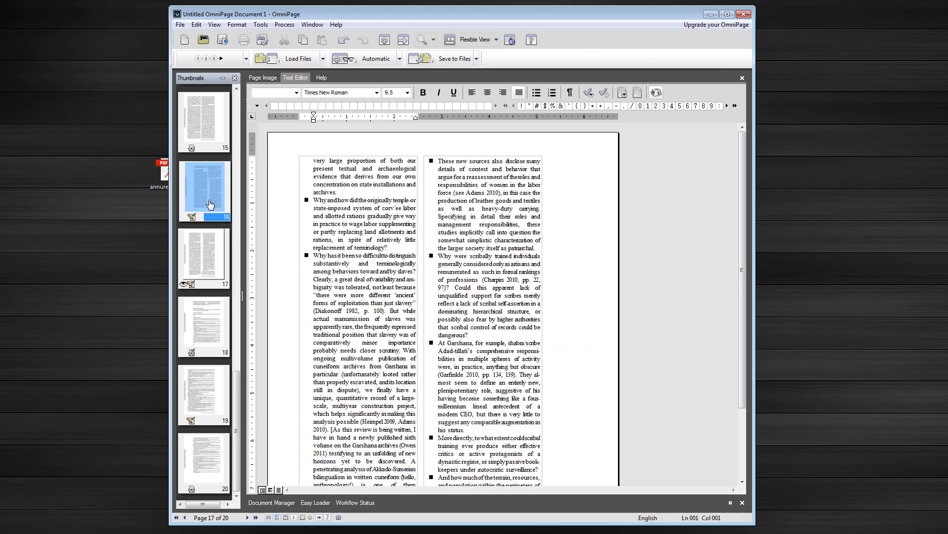
pyautogui.click(219, 124)
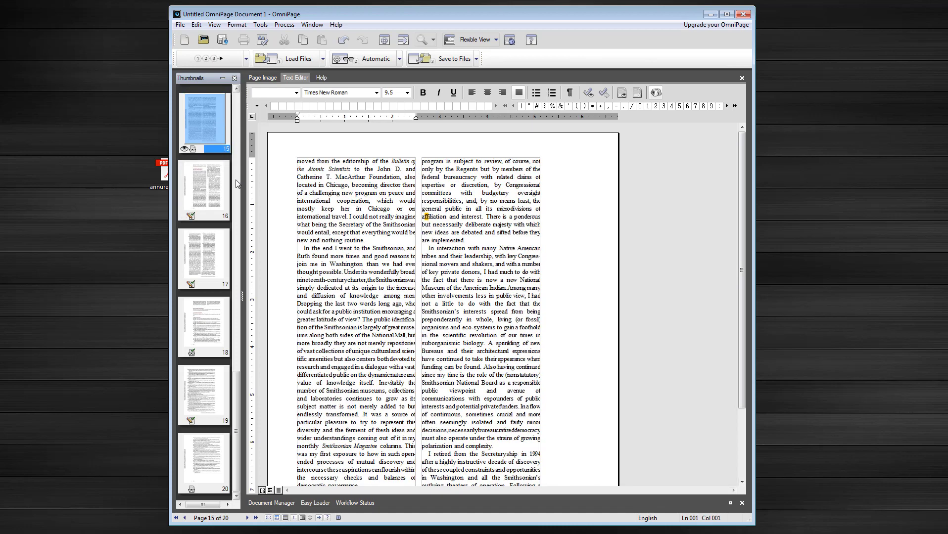
pyautogui.moveTo(232, 386); pyautogui.dragTo(236, 309)
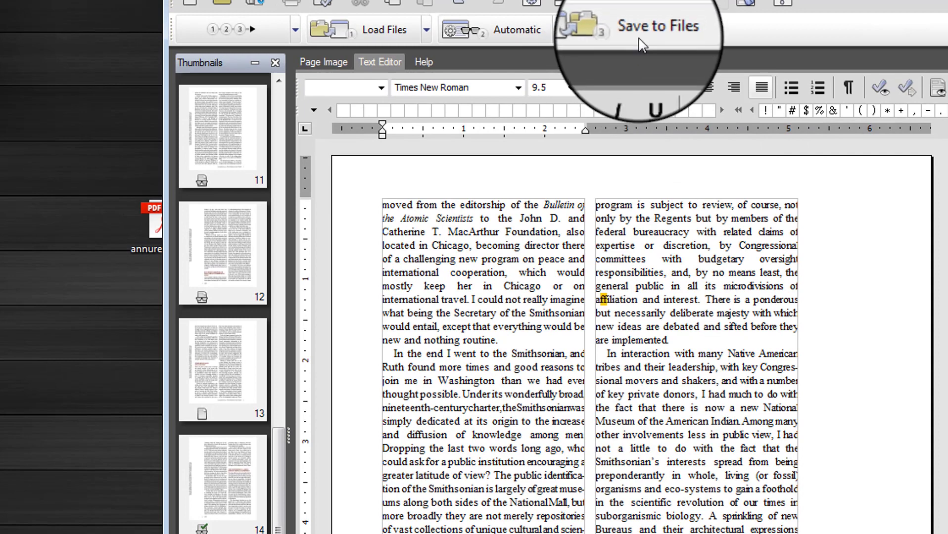
# Save all pages to the Desktop as one PDF Edited file named "sample for pdf markup", with True Page formatting
pyautogui.click(650, 34)
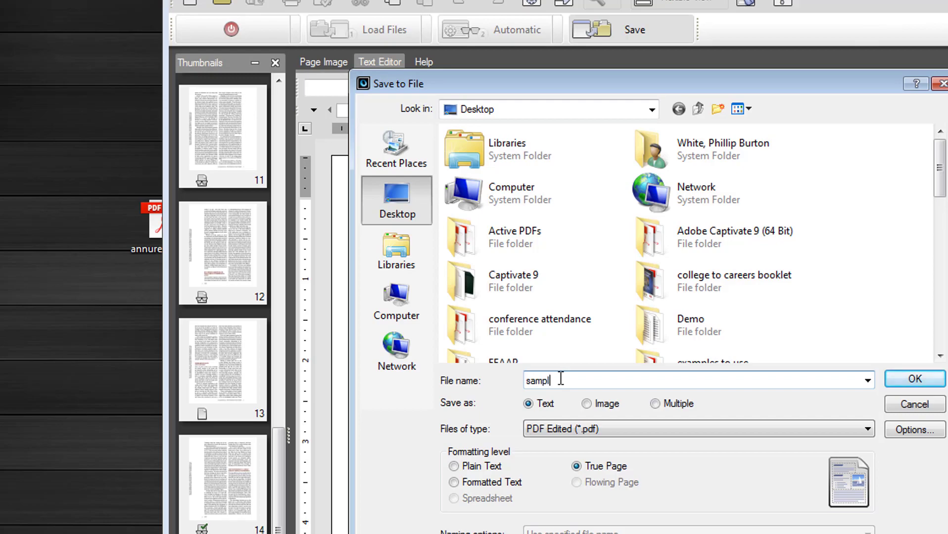
pyautogui.write('or pdf ')
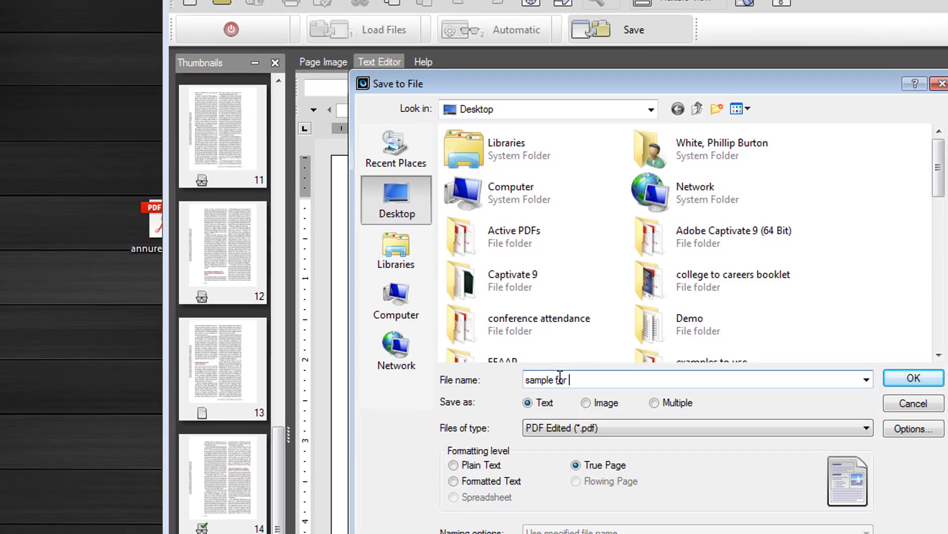
pyautogui.write('markup')
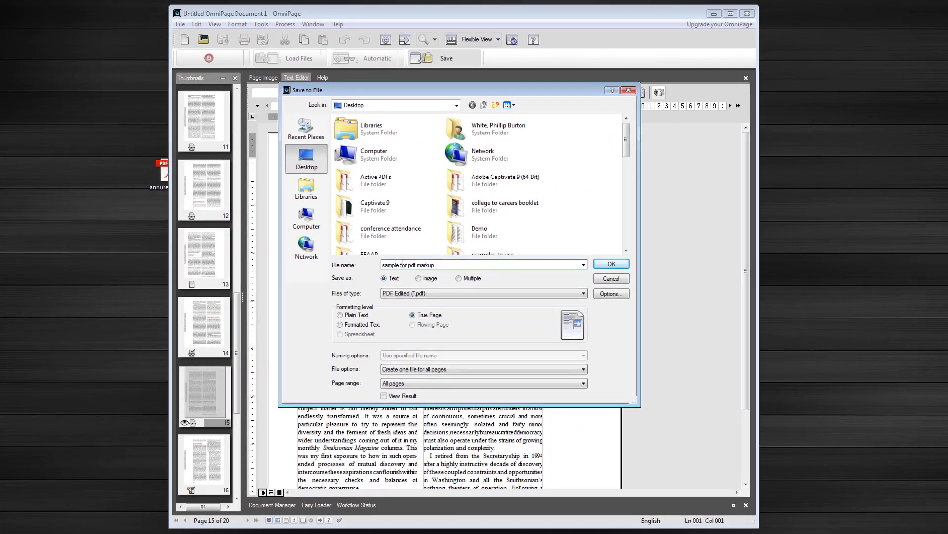
pyautogui.click(604, 264)
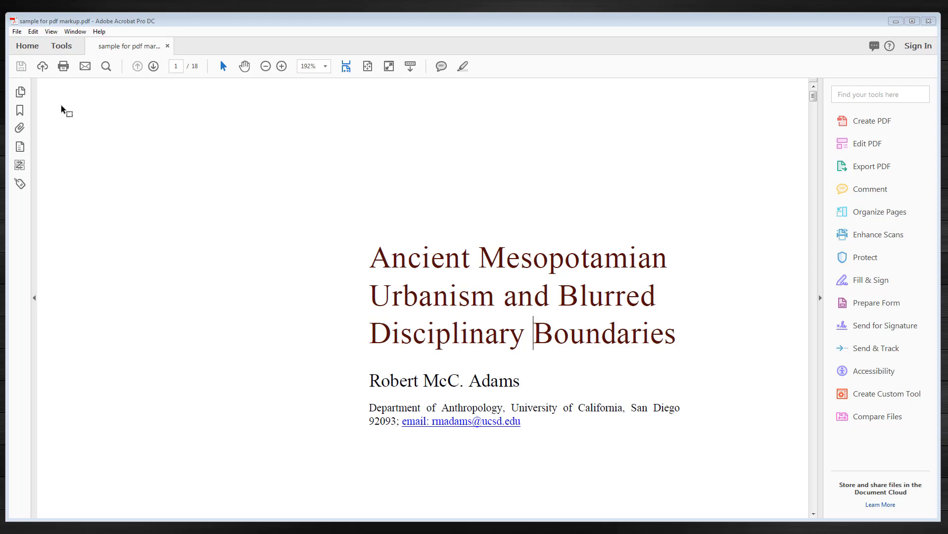
# In Acrobat, open the Accessibility tools for sample for pdf markup.pdf and autotag the document
pyautogui.click(63, 46)
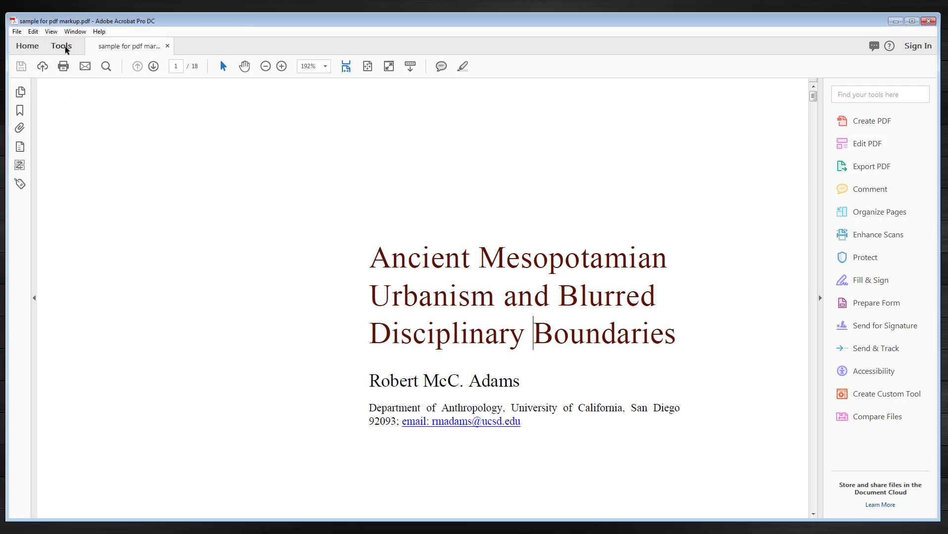
pyautogui.scroll(-4, 636, 406)
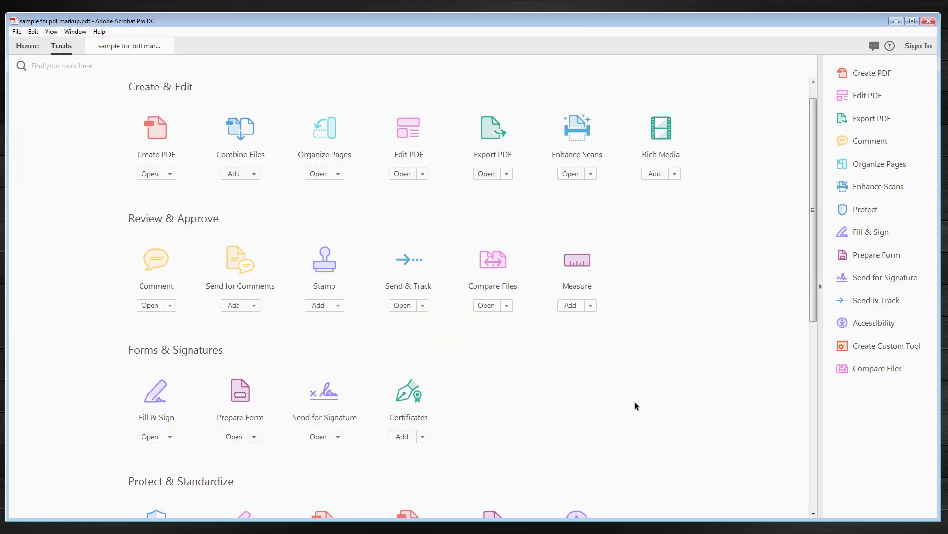
pyautogui.click(586, 458)
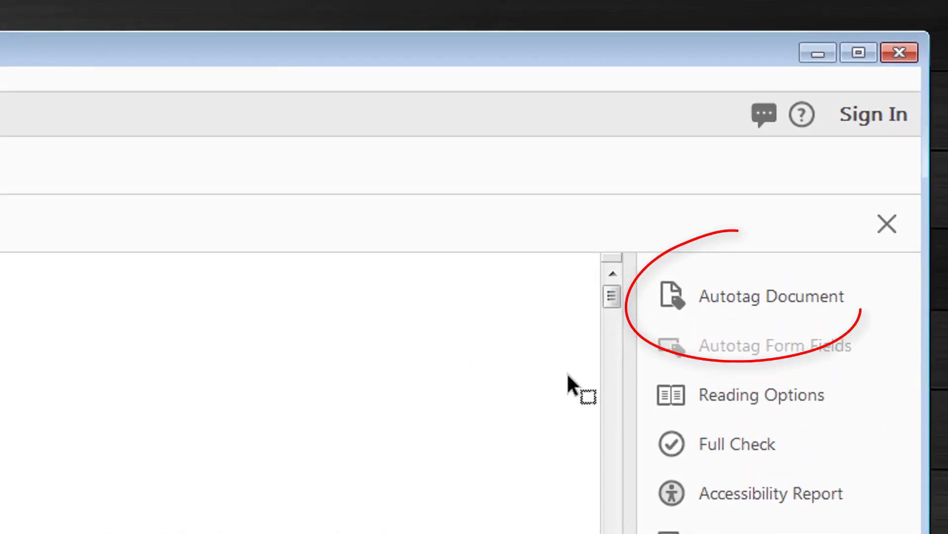
pyautogui.click(767, 230)
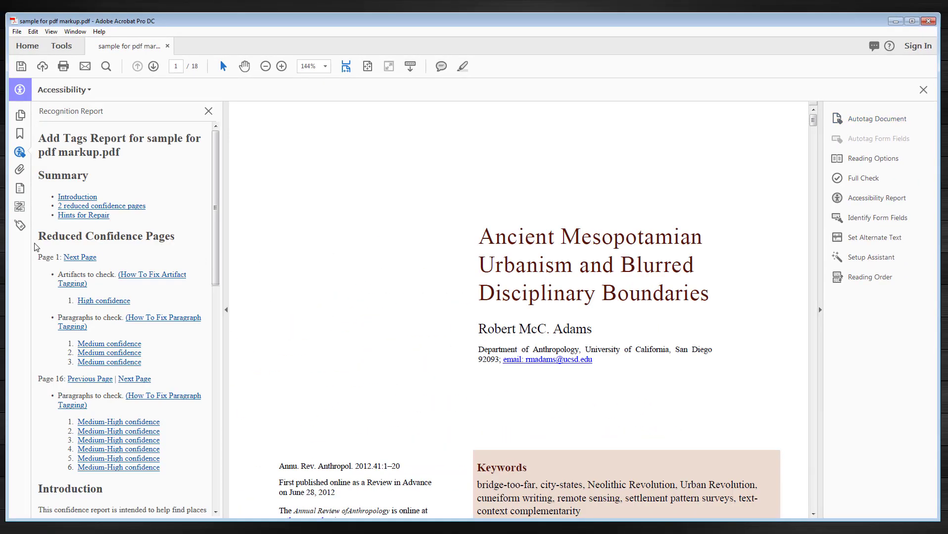
# Show the document's tag tree and locate the content of the H1 tag on page 1
pyautogui.click(20, 225)
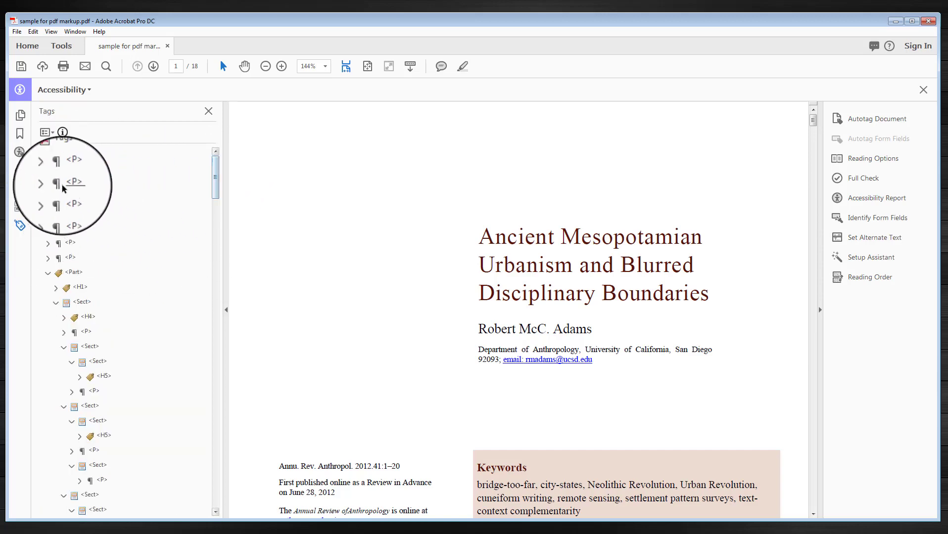
pyautogui.moveTo(213, 187)
pyautogui.mouseDown()
pyautogui.moveTo(218, 210)
pyautogui.moveTo(216, 187)
pyautogui.mouseUp()
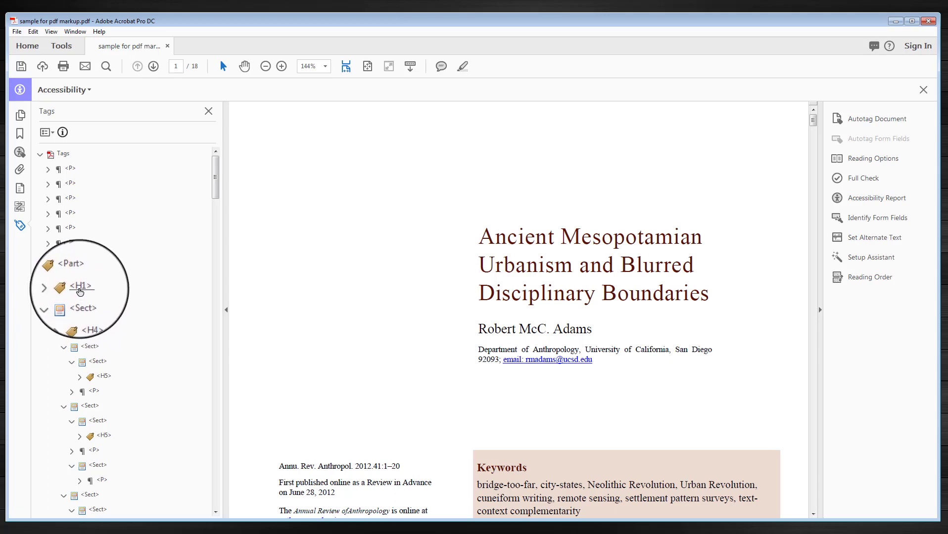
pyautogui.click(85, 290)
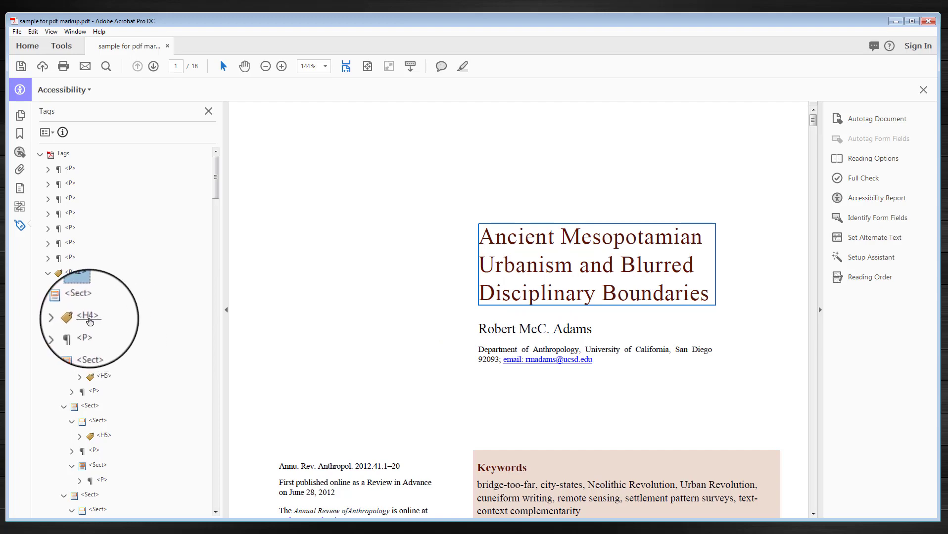
# Change the author name's tag from H4 to P in the tag tree
pyautogui.click(89, 317)
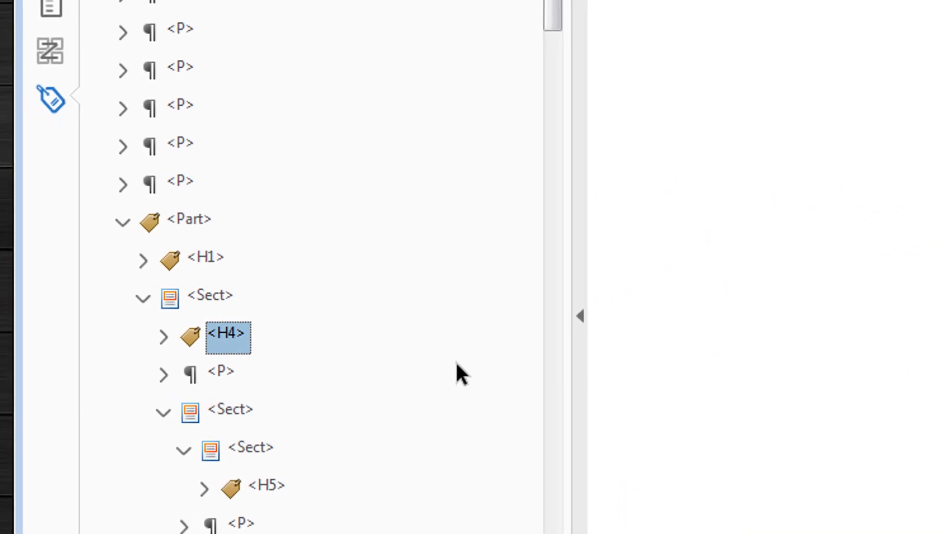
pyautogui.click(241, 342)
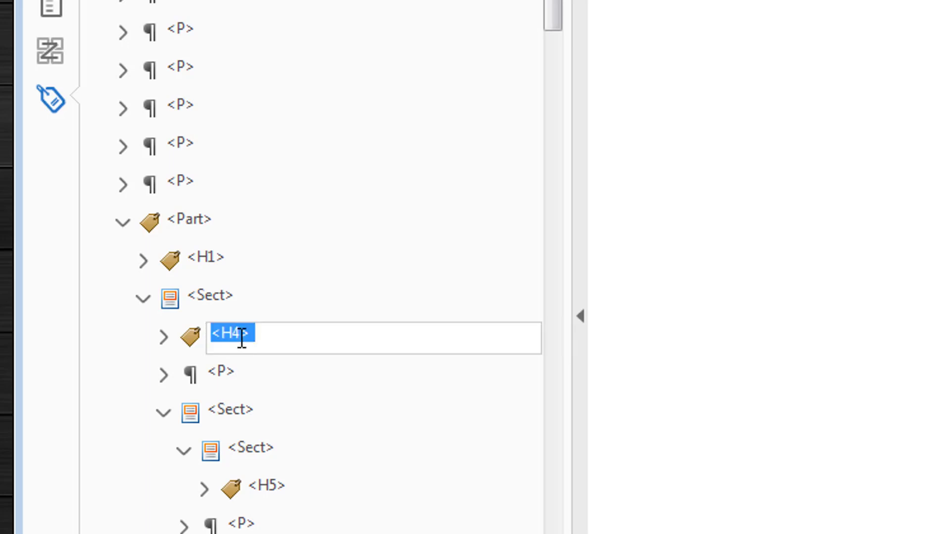
pyautogui.click(235, 334)
pyautogui.moveTo(241, 335); pyautogui.dragTo(227, 336)
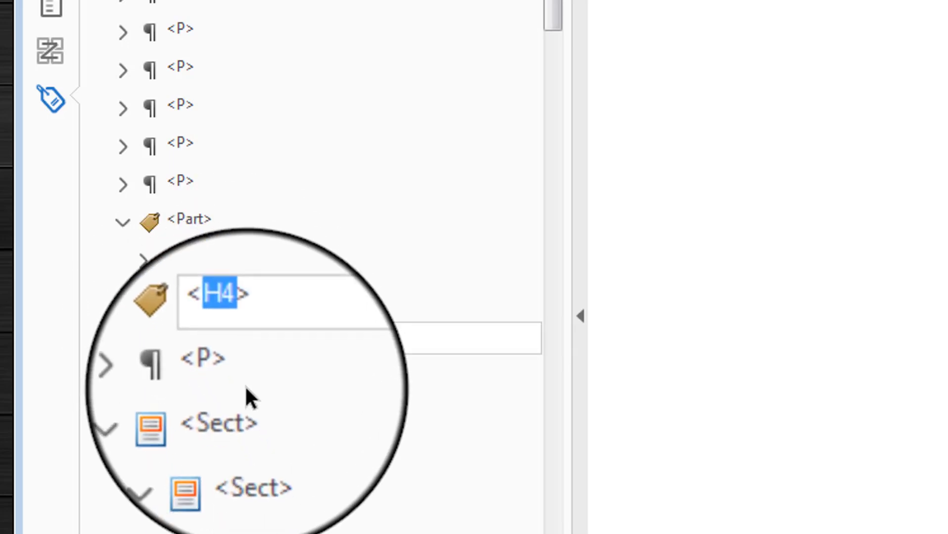
pyautogui.write('P')
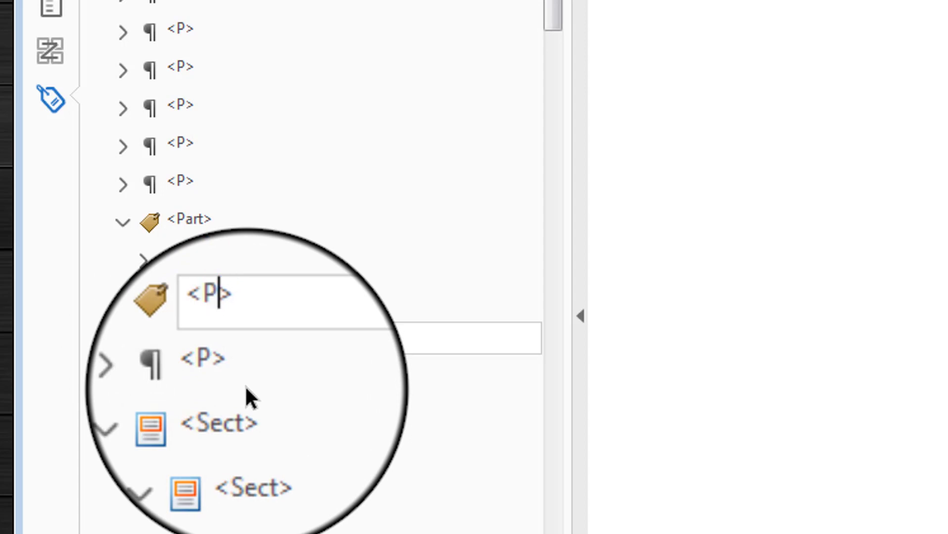
pyautogui.press('Return')
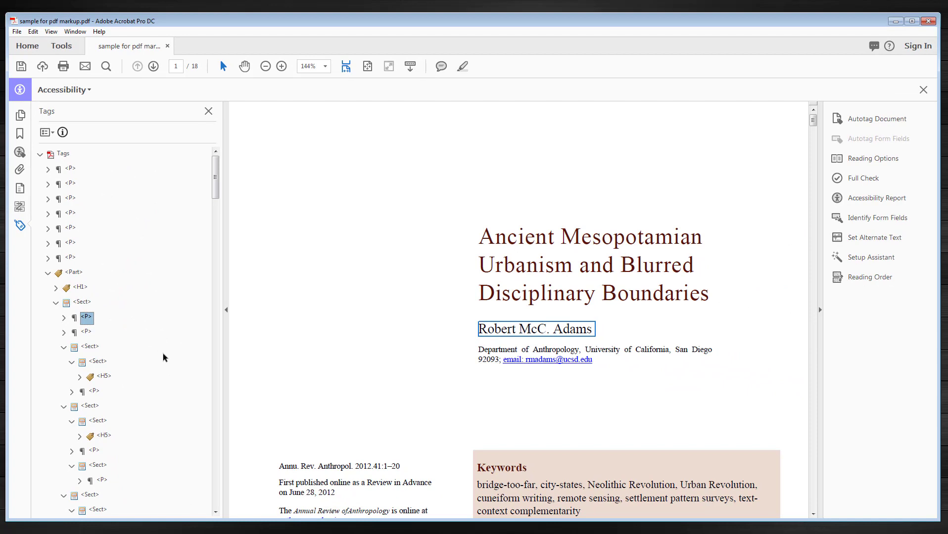
# Locate the page 1 content belonging to the first H5 tag
pyautogui.scroll(-1, 163, 354)
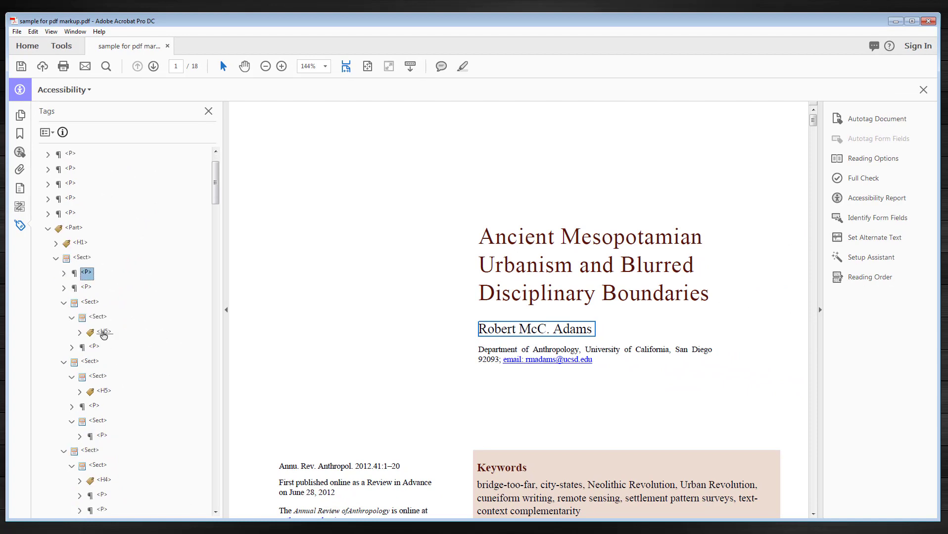
pyautogui.click(103, 334)
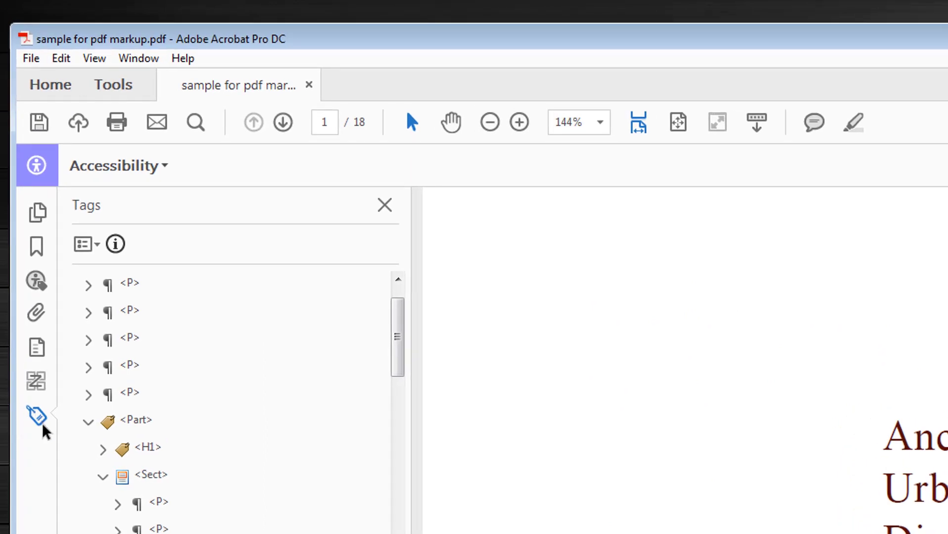
# Show the document's content order and open the Touch Up Reading Order tool
pyautogui.click(36, 385)
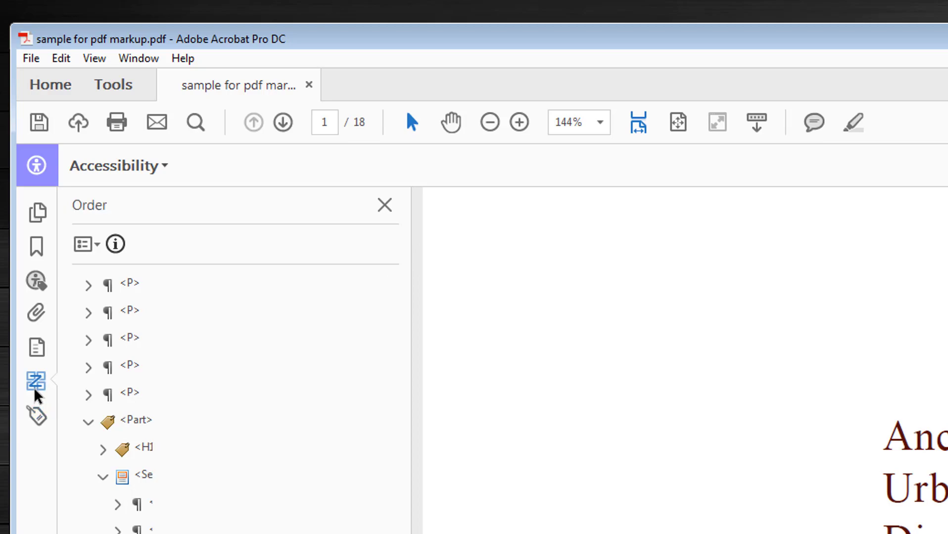
pyautogui.click(91, 247)
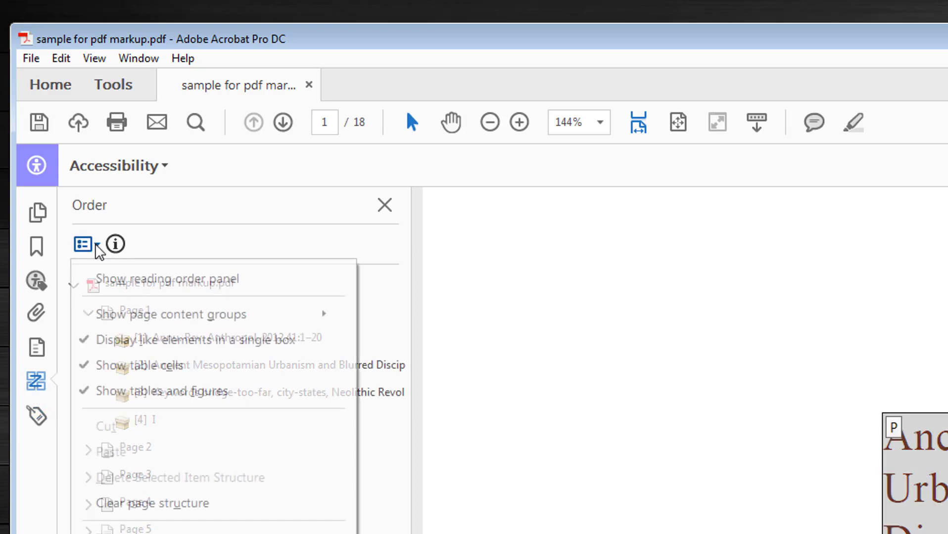
pyautogui.click(118, 282)
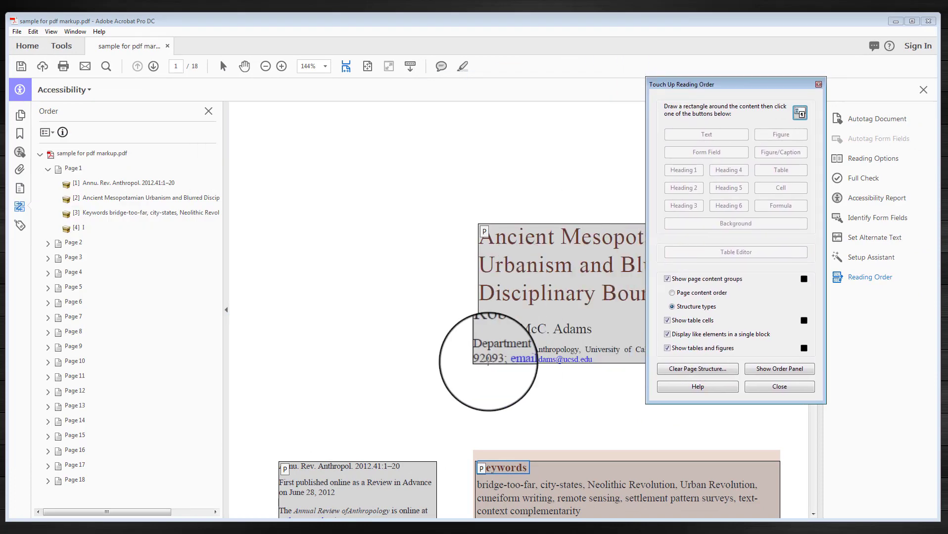
# Tag the "Keywords" heading on page 1 as Heading 2 and close the Touch Up Reading Order tool
pyautogui.moveTo(486, 478); pyautogui.dragTo(543, 478)
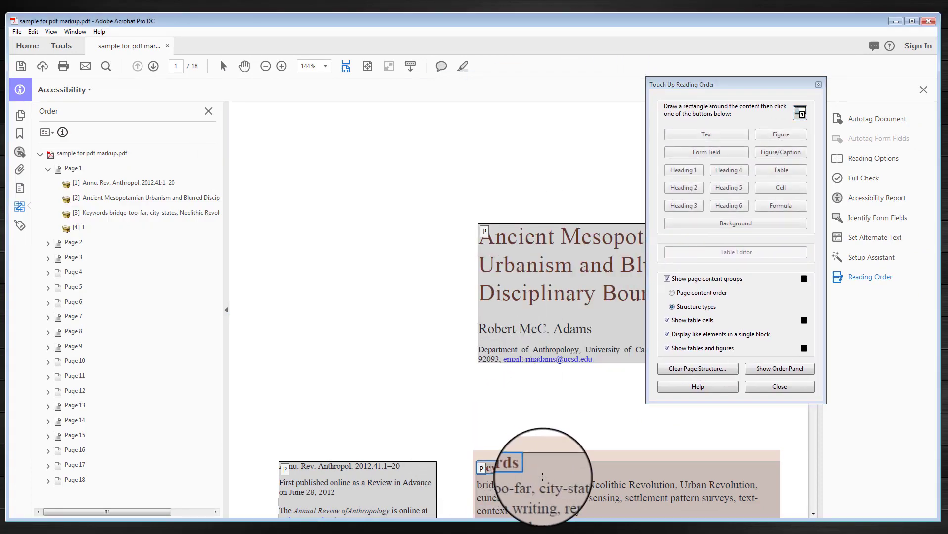
pyautogui.click(683, 188)
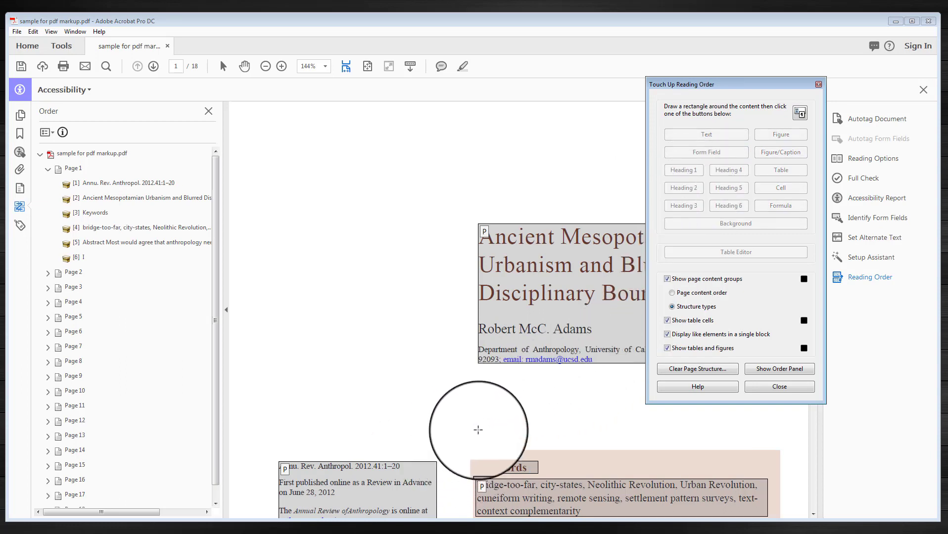
pyautogui.click(772, 391)
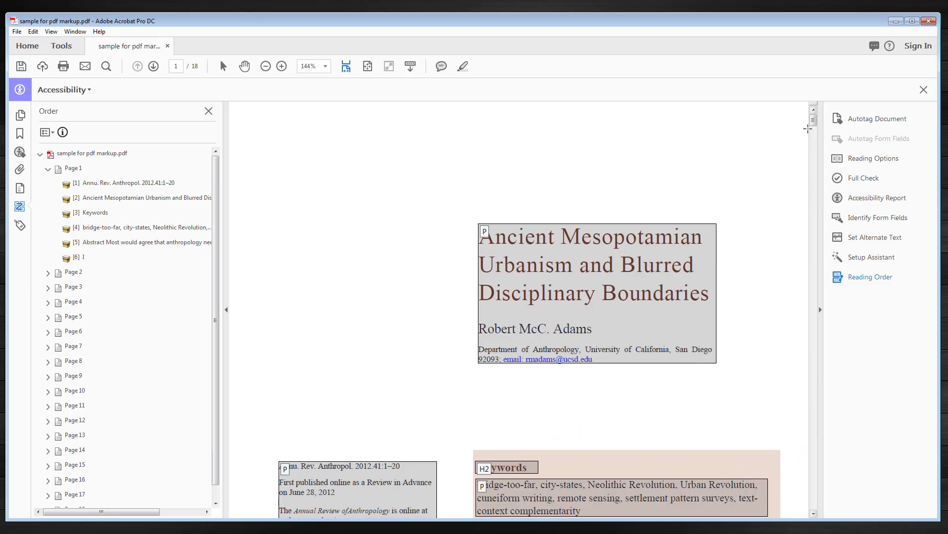
# Tag "THE CHALLENGE OF COMPLEXITY" on page 5 as Heading 2 with the Touch Up Reading Order tool, and close the tool
pyautogui.moveTo(815, 127); pyautogui.dragTo(826, 216)
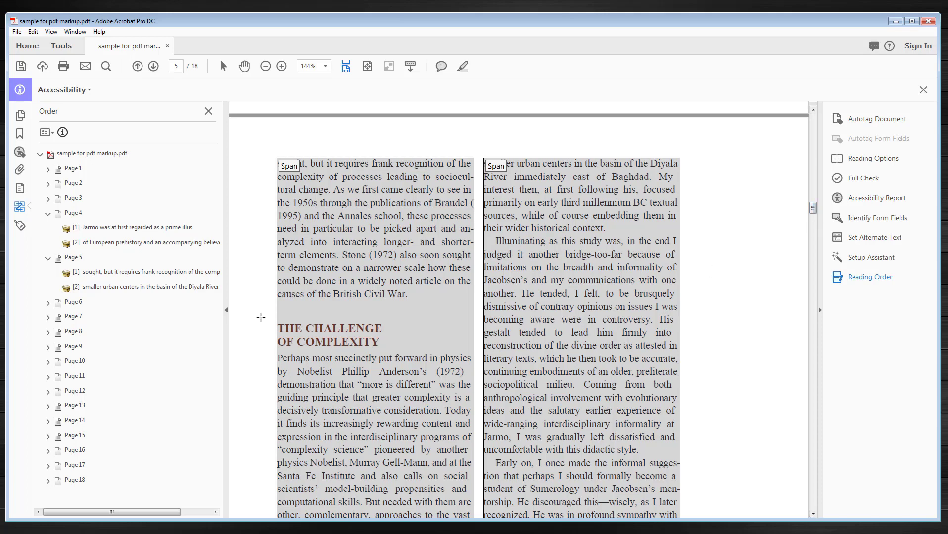
pyautogui.moveTo(261, 318); pyautogui.dragTo(389, 348)
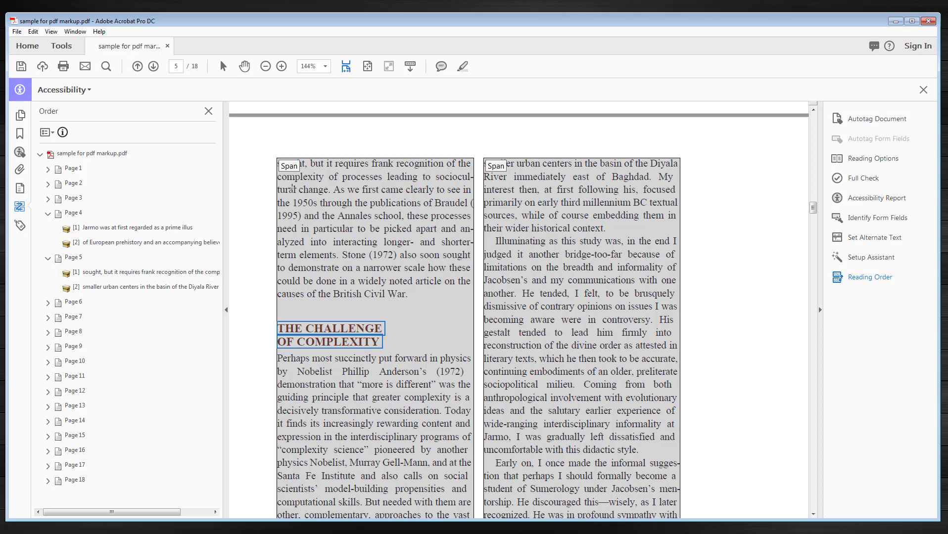
pyautogui.click(22, 207)
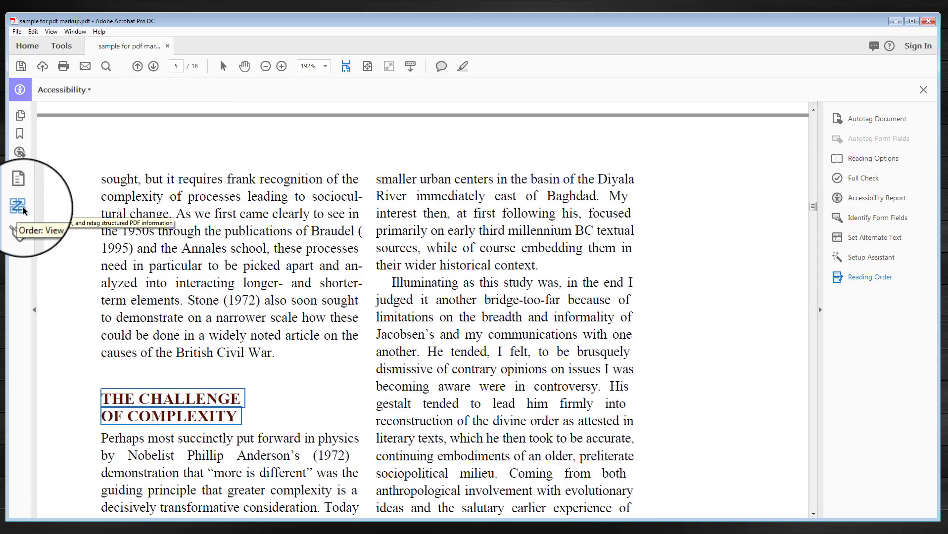
pyautogui.click(21, 208)
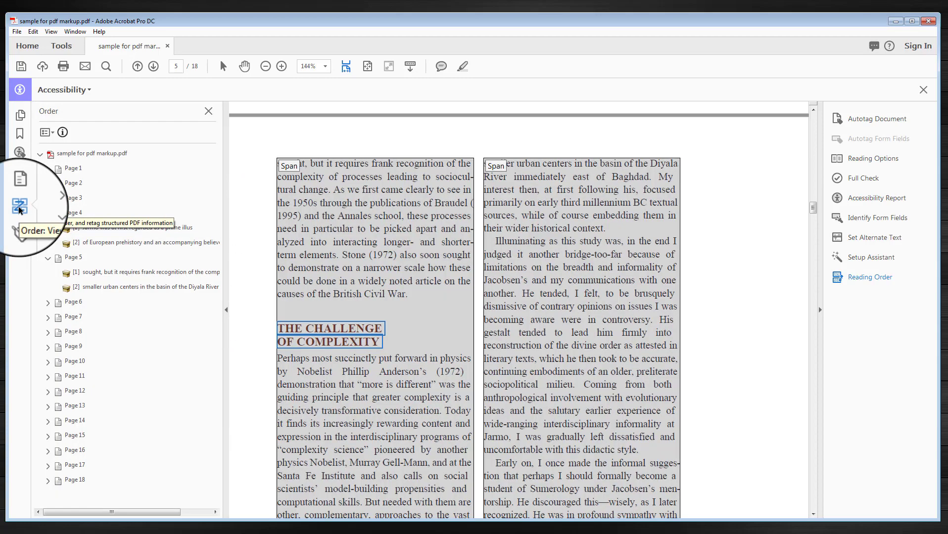
pyautogui.click(48, 132)
pyautogui.click(74, 151)
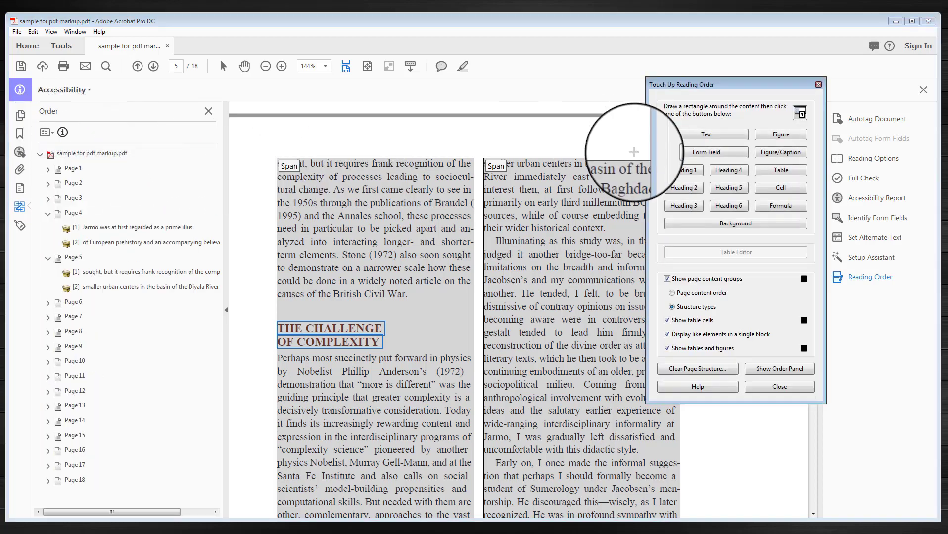
pyautogui.click(693, 190)
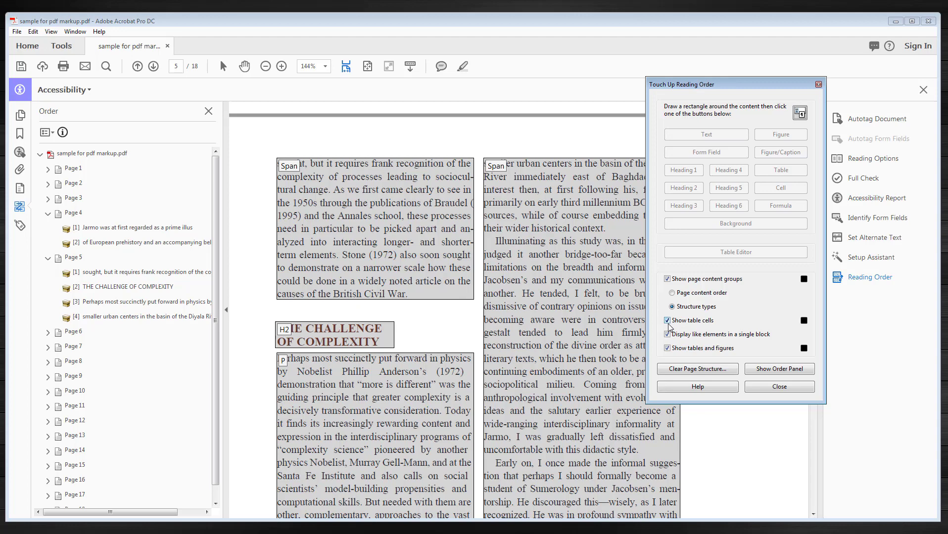
pyautogui.click(760, 386)
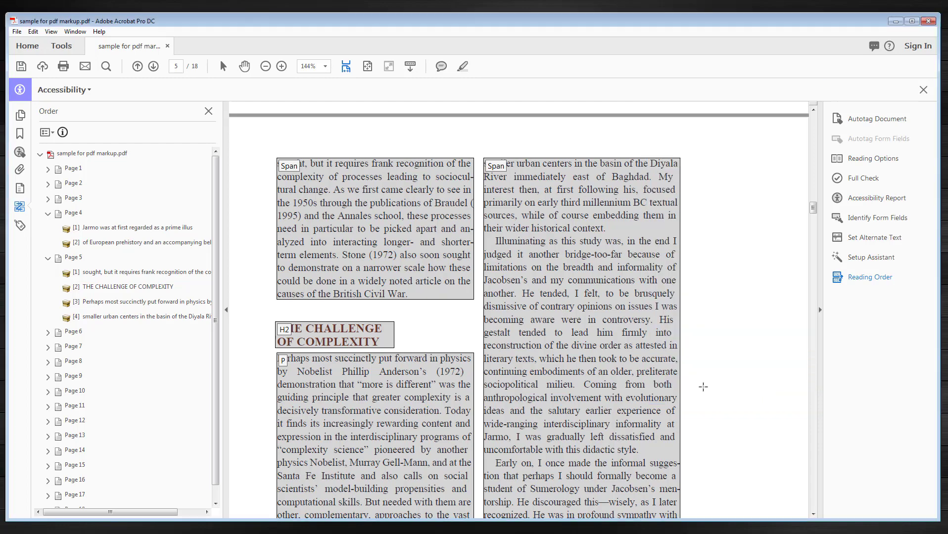
# Tag the printed page number at the foot of page 5 as Heading 6 and close the Touch Up Reading Order tool
pyautogui.scroll(-10, 713, 387)
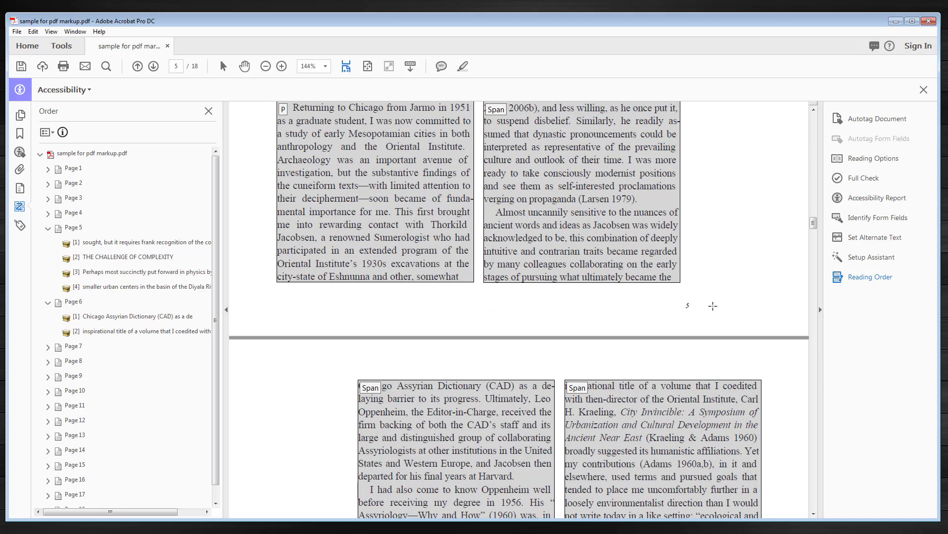
pyautogui.moveTo(661, 300); pyautogui.dragTo(692, 309)
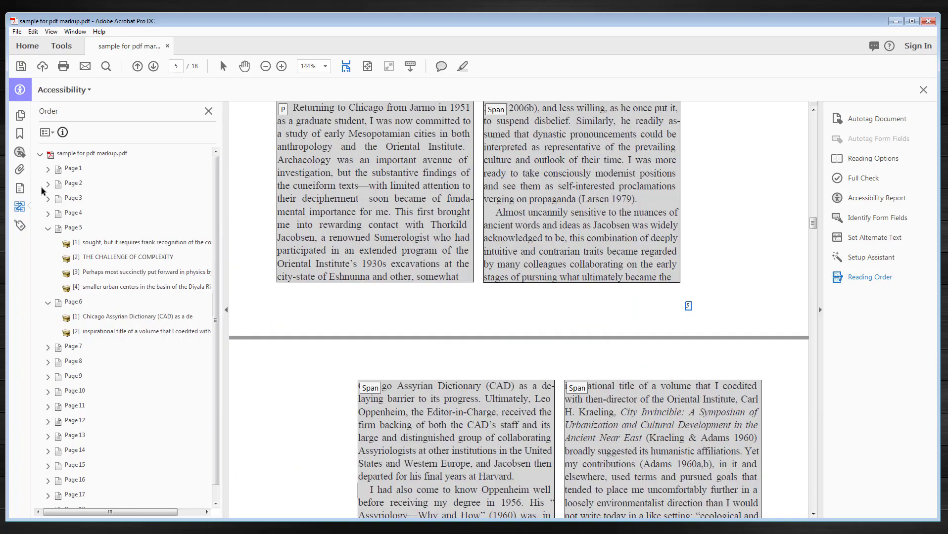
pyautogui.click(46, 132)
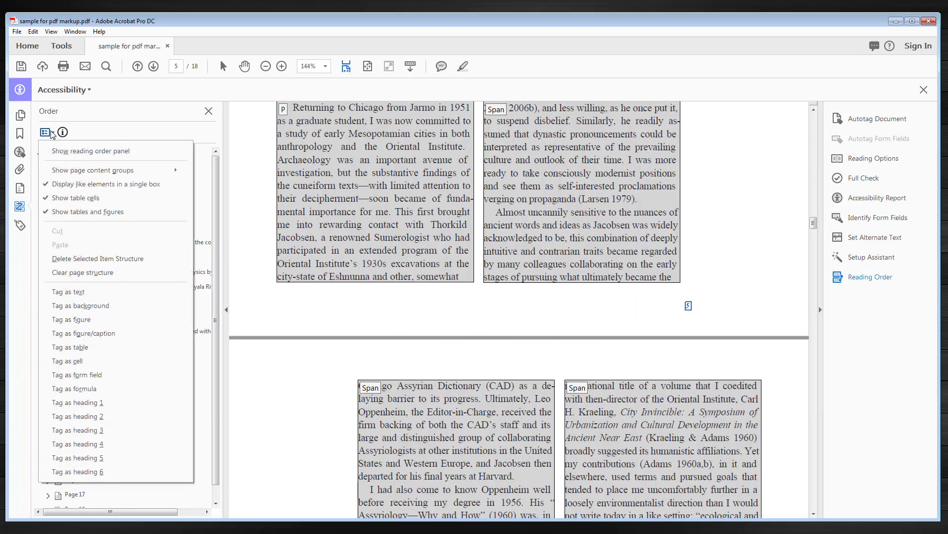
pyautogui.click(72, 150)
pyautogui.moveTo(727, 85); pyautogui.dragTo(319, 111)
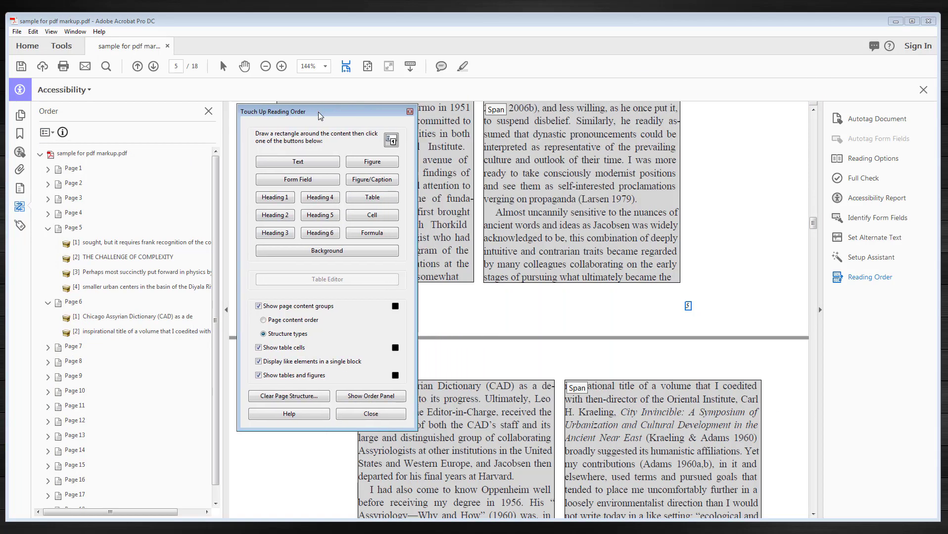
pyautogui.click(321, 234)
pyautogui.click(600, 322)
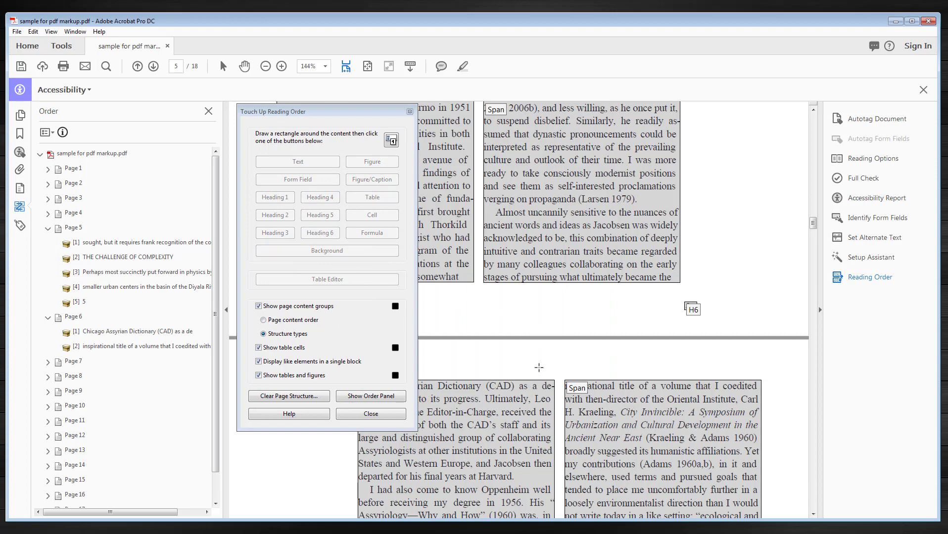
pyautogui.click(385, 415)
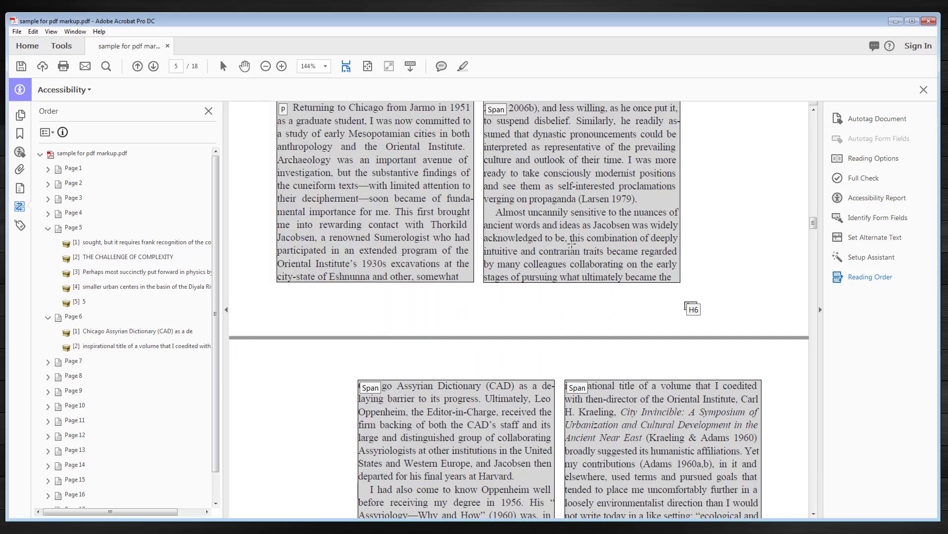